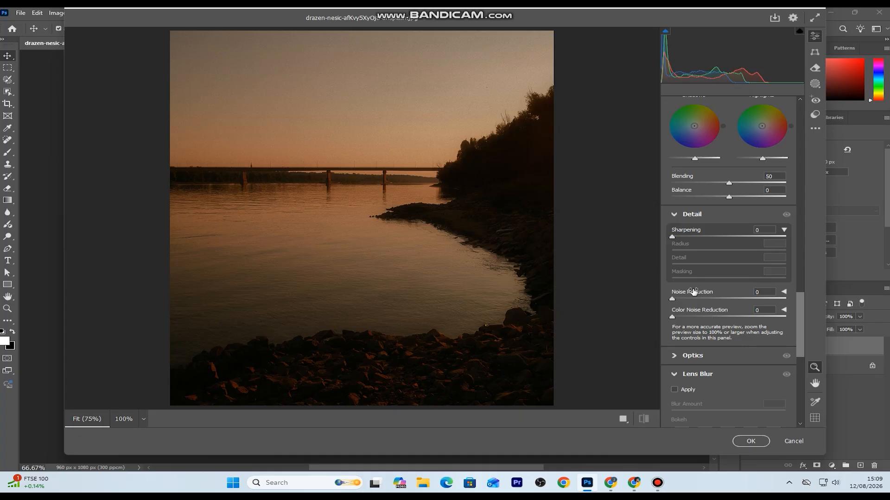
pyautogui.click(676, 215)
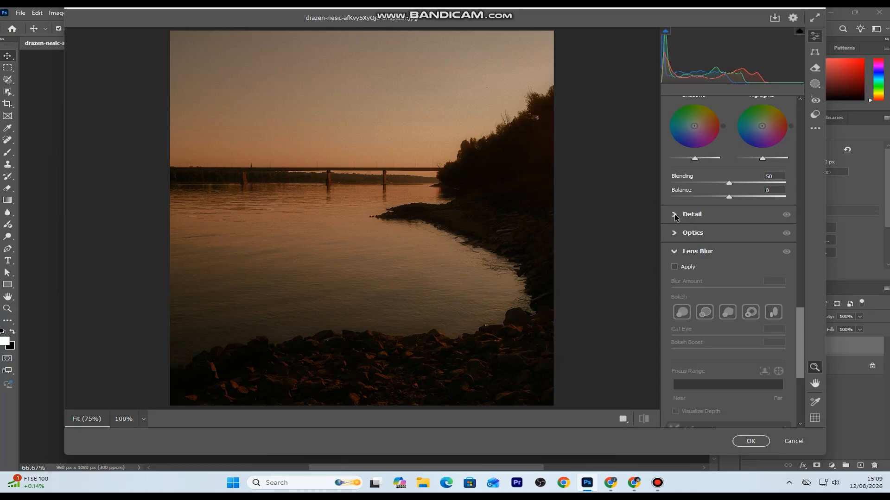
pyautogui.click(676, 218)
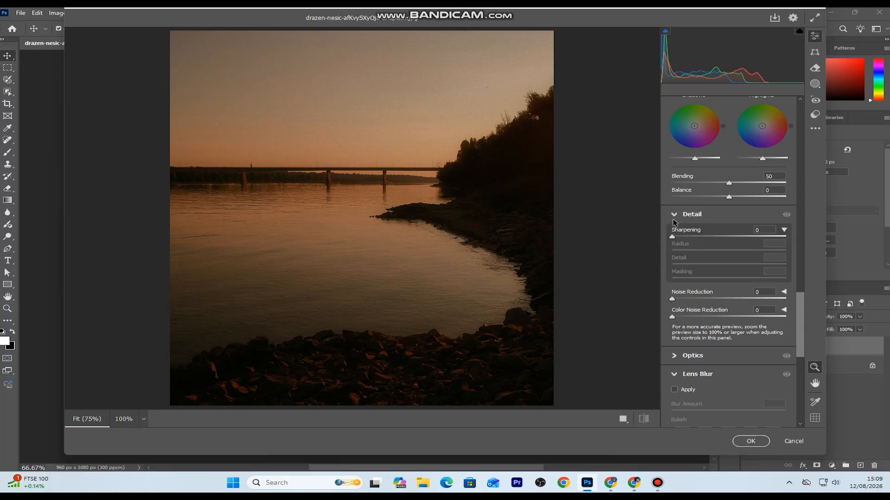
# Set the photo's exposure to +2.35, highlights to -50, shadows to +58 and blacks to +50, and adjust the contrast slightly
pyautogui.scroll(10, 674, 222)
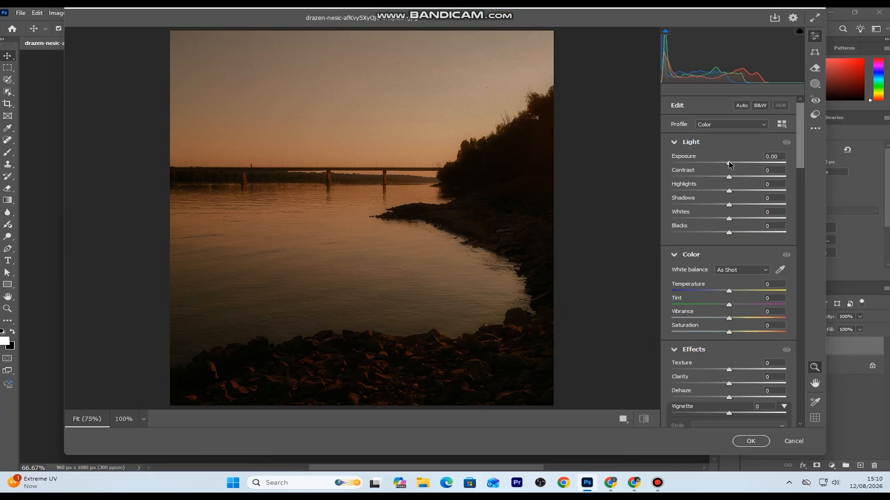
pyautogui.moveTo(729, 164); pyautogui.dragTo(757, 163)
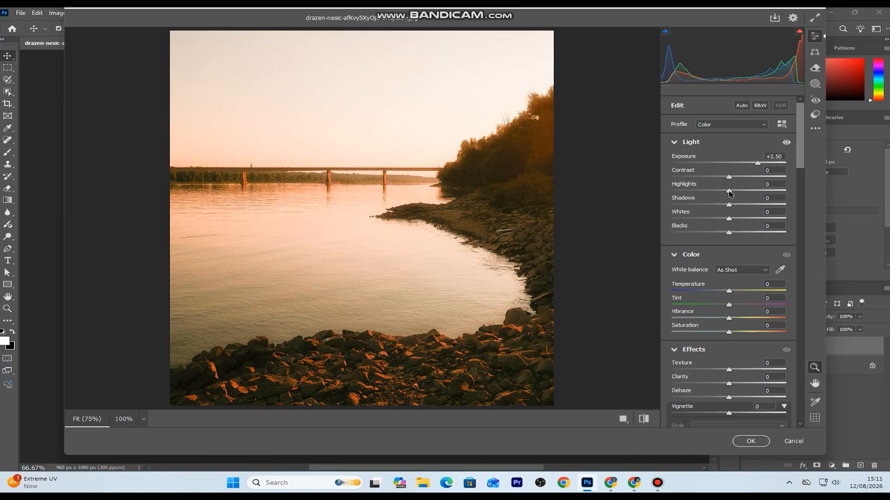
pyautogui.moveTo(729, 194); pyautogui.dragTo(701, 205)
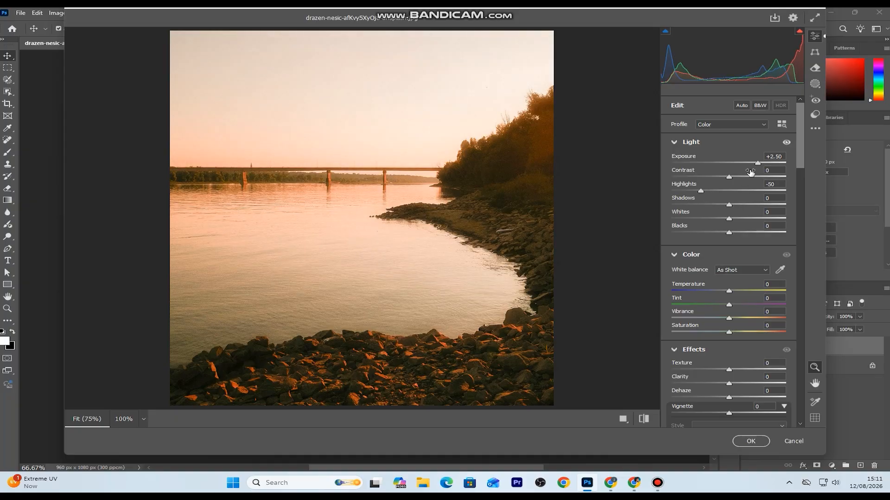
pyautogui.moveTo(757, 164); pyautogui.dragTo(754, 166)
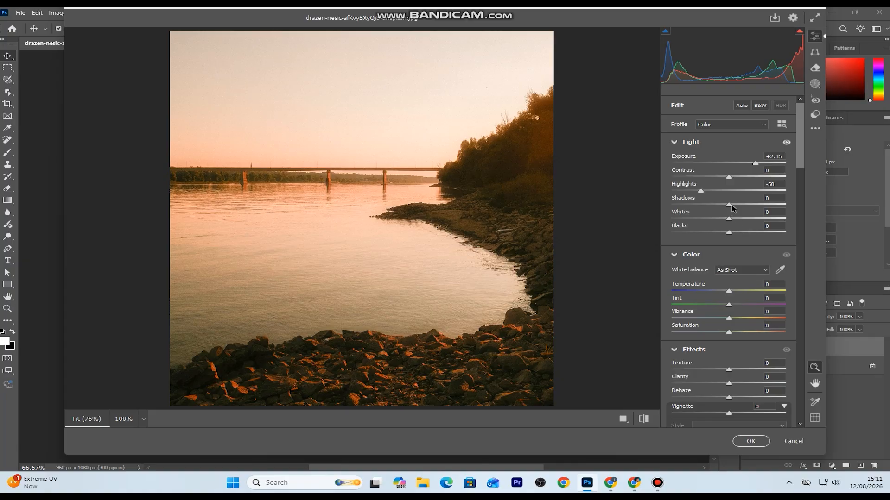
pyautogui.moveTo(731, 207); pyautogui.dragTo(758, 238)
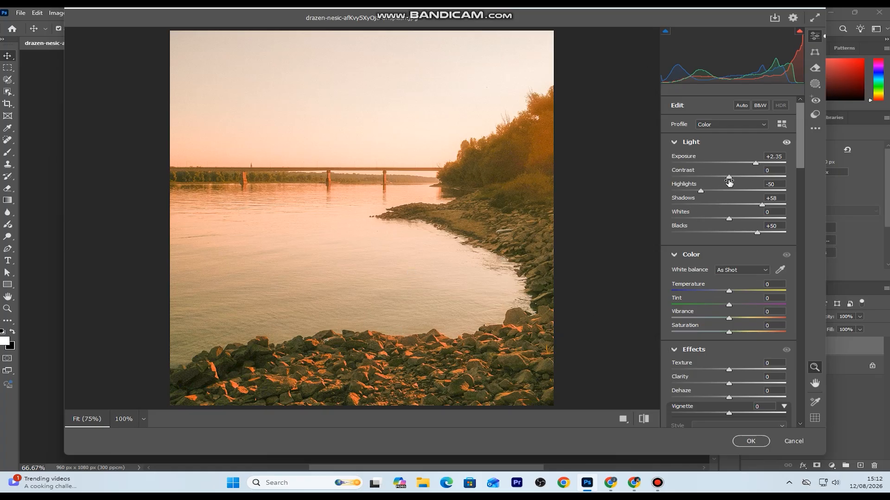
pyautogui.moveTo(731, 177)
pyautogui.mouseDown()
pyautogui.moveTo(758, 183)
pyautogui.moveTo(736, 189)
pyautogui.mouseUp()
# Set the photo's temperature to -10, tint to -5, vibrance to +9 and saturation to +2
pyautogui.moveTo(799, 157); pyautogui.dragTo(805, 176)
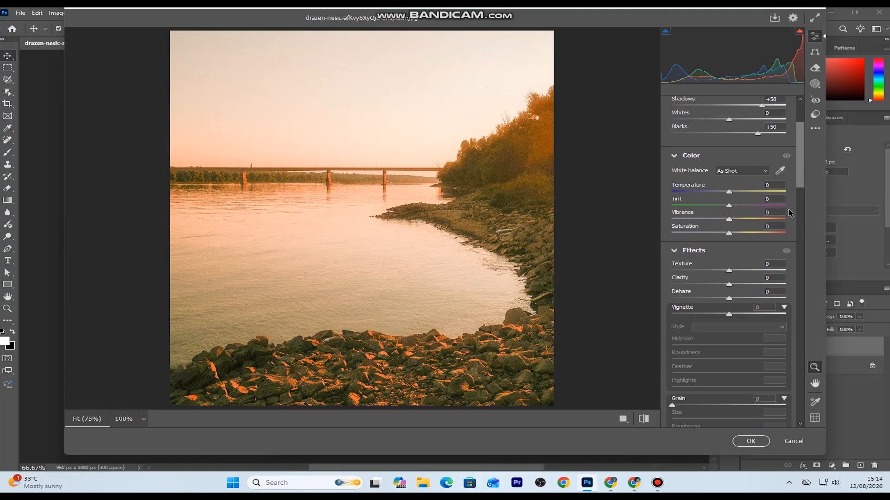
pyautogui.moveTo(729, 194)
pyautogui.mouseDown()
pyautogui.moveTo(717, 196)
pyautogui.moveTo(737, 199)
pyautogui.moveTo(716, 197)
pyautogui.moveTo(724, 197)
pyautogui.mouseUp()
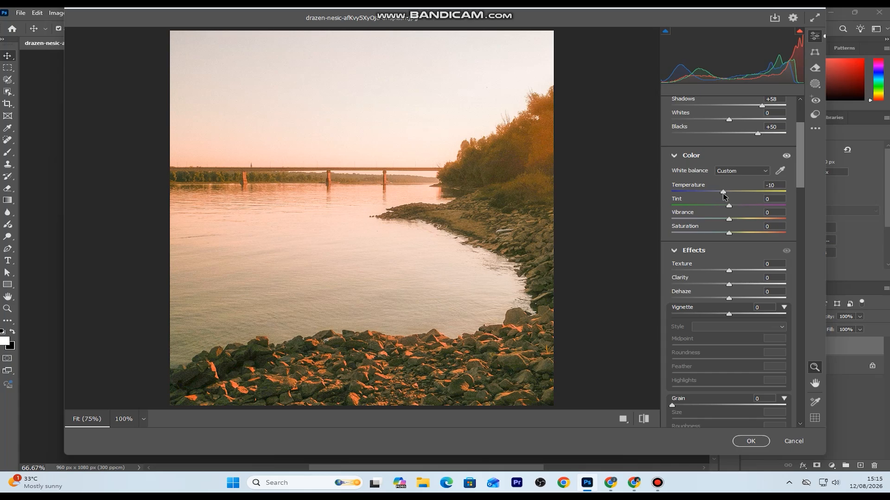
pyautogui.moveTo(730, 205)
pyautogui.mouseDown()
pyautogui.moveTo(742, 205)
pyautogui.moveTo(721, 207)
pyautogui.moveTo(734, 211)
pyautogui.mouseUp()
pyautogui.moveTo(733, 219); pyautogui.dragTo(730, 234)
pyautogui.moveTo(732, 205)
pyautogui.mouseDown()
pyautogui.moveTo(719, 207)
pyautogui.moveTo(728, 208)
pyautogui.mouseUp()
# Set the photo's texture to +7, clarity to +6 and dehaze to -4
pyautogui.moveTo(730, 270)
pyautogui.mouseDown()
pyautogui.moveTo(730, 284)
pyautogui.moveTo(742, 283)
pyautogui.moveTo(733, 284)
pyautogui.mouseUp()
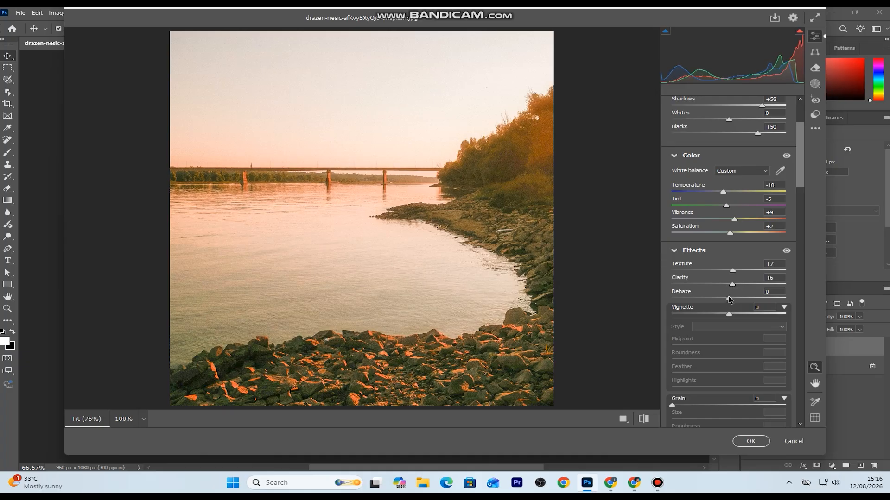
pyautogui.moveTo(729, 300)
pyautogui.mouseDown()
pyautogui.moveTo(716, 304)
pyautogui.moveTo(726, 303)
pyautogui.mouseUp()
# Compare the edited photo with its default settings several times, ending on the current settings
pyautogui.click(647, 423)
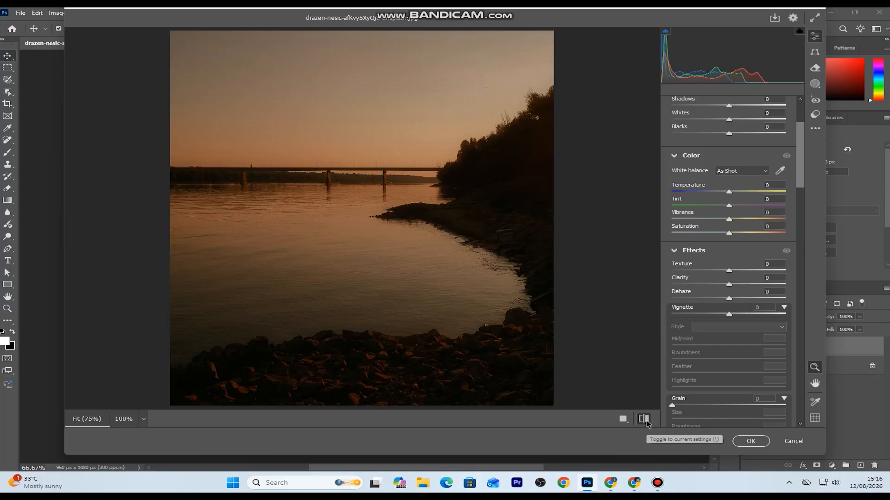
pyautogui.click(646, 423)
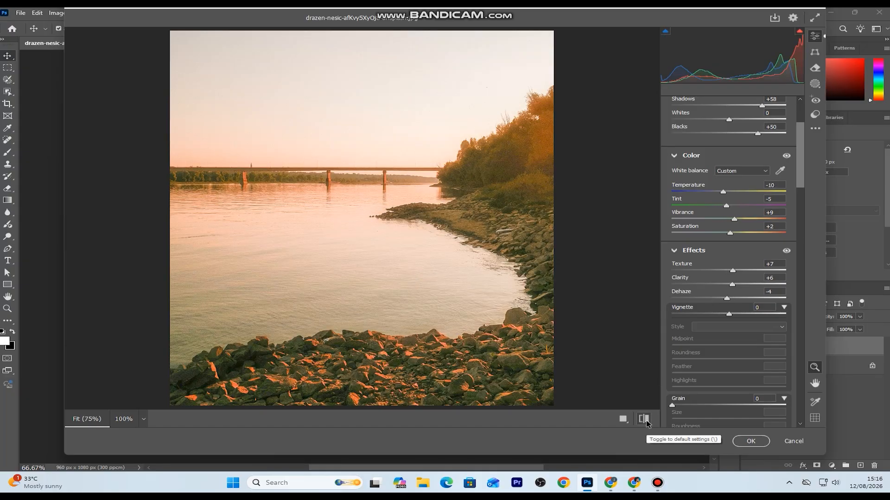
pyautogui.click(644, 419)
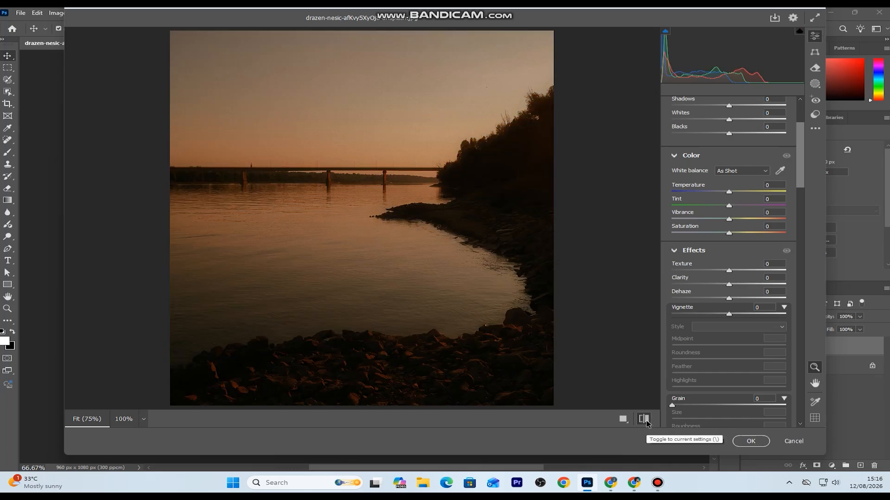
pyautogui.click(644, 420)
pyautogui.click(644, 419)
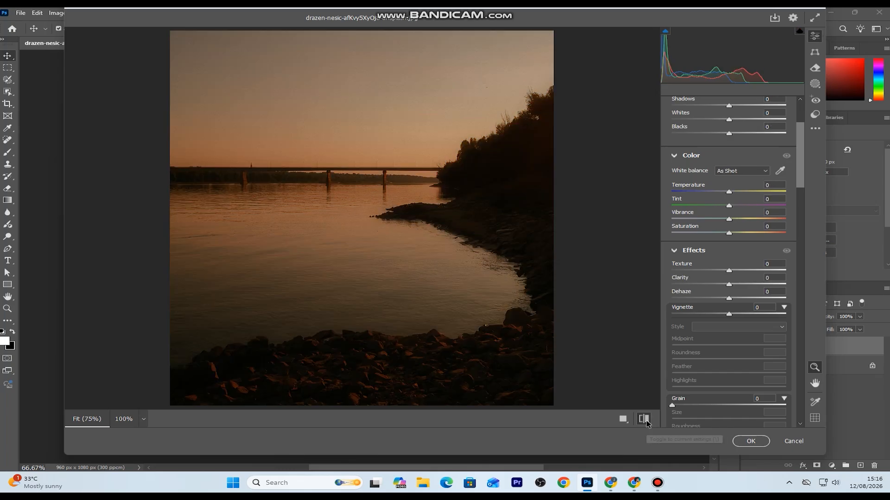
pyautogui.click(644, 419)
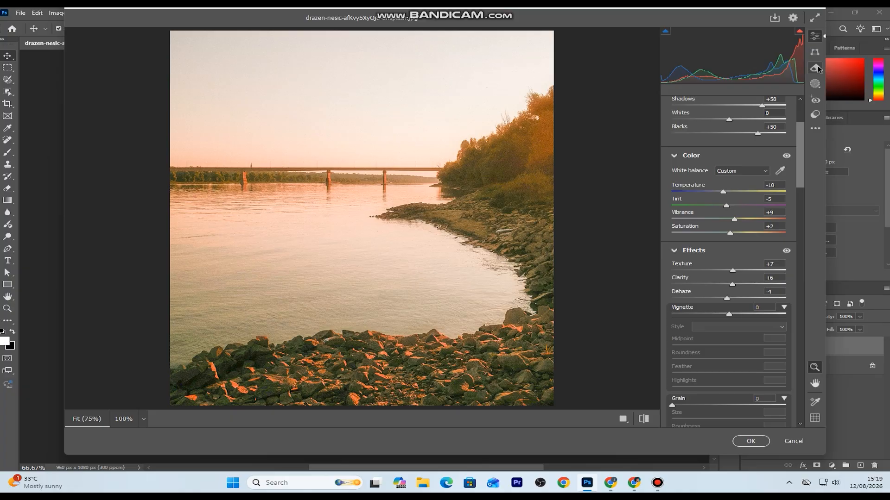
# Create a mask that selects the sky and set its blacks to +100
pyautogui.click(816, 84)
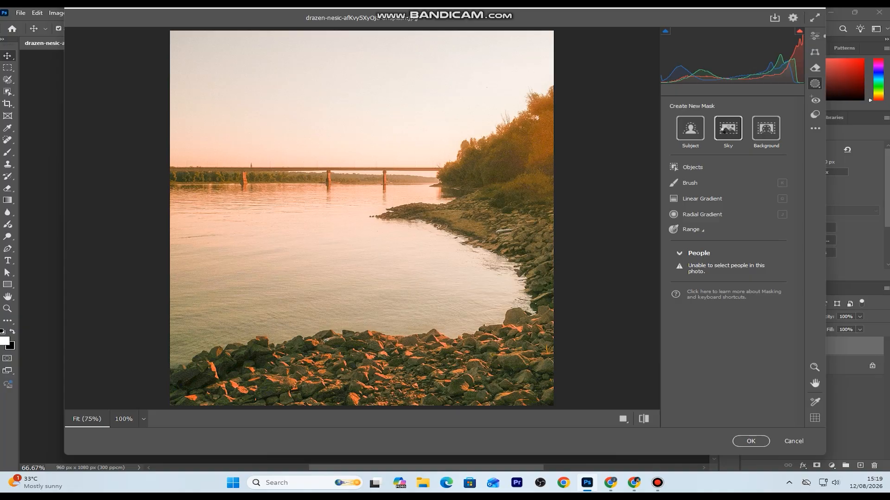
pyautogui.click(723, 130)
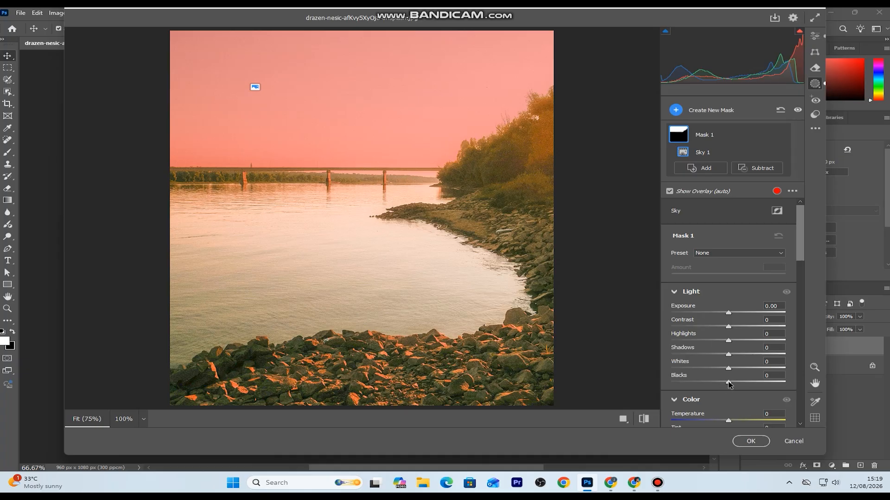
pyautogui.moveTo(728, 383); pyautogui.dragTo(796, 384)
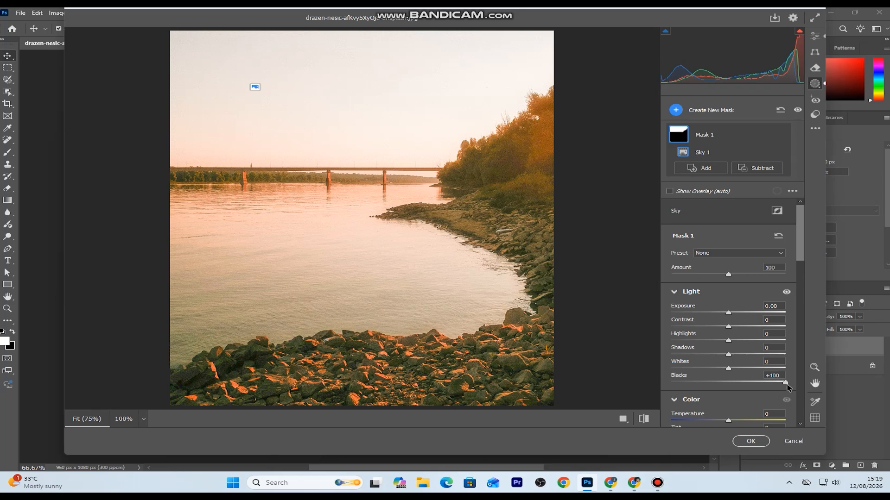
pyautogui.moveTo(787, 383); pyautogui.dragTo(731, 383)
pyautogui.moveTo(816, 393); pyautogui.dragTo(845, 393)
pyautogui.click(694, 112)
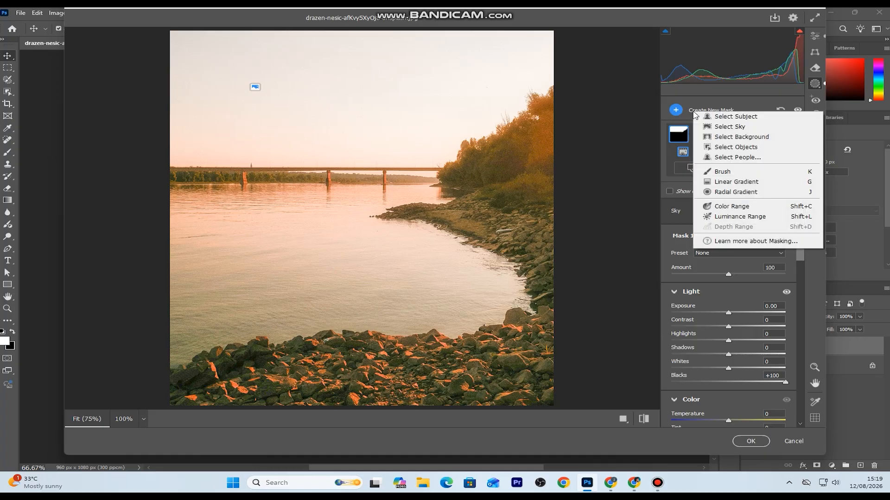
pyautogui.click(758, 149)
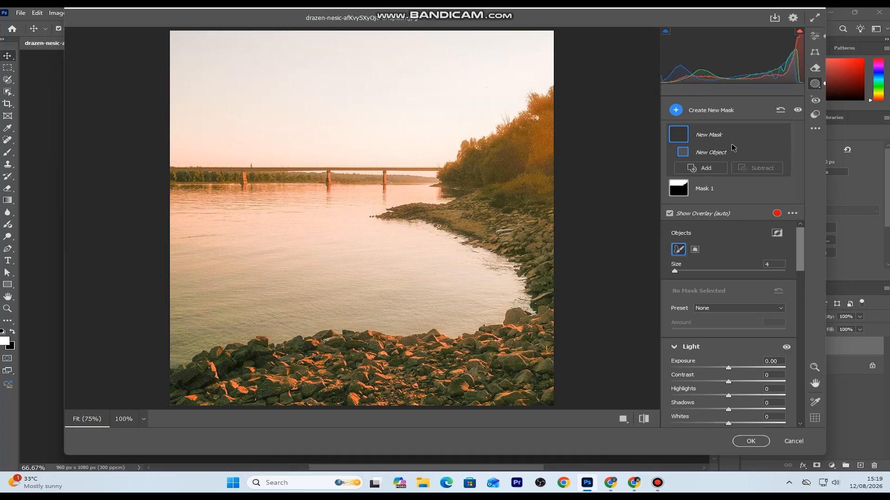
pyautogui.press('Escape')
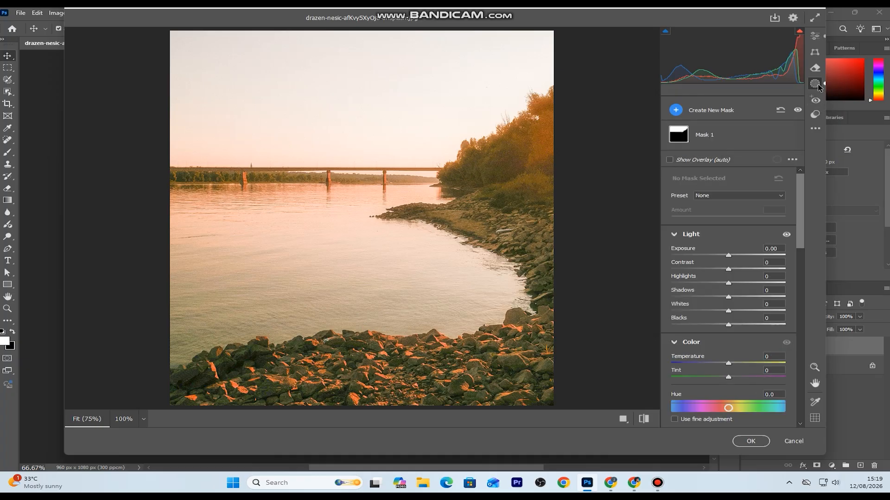
# Select the sky mask again and cool its temperature to about -70
pyautogui.moveTo(730, 325)
pyautogui.mouseDown()
pyautogui.moveTo(854, 322)
pyautogui.moveTo(543, 336)
pyautogui.moveTo(699, 331)
pyautogui.moveTo(715, 318)
pyautogui.moveTo(734, 326)
pyautogui.mouseUp()
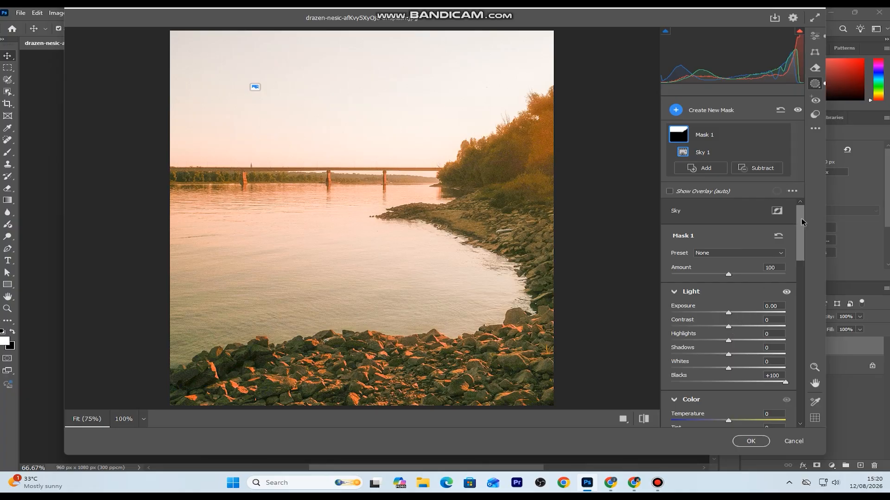
pyautogui.scroll(-2, 805, 236)
pyautogui.moveTo(807, 244); pyautogui.dragTo(807, 247)
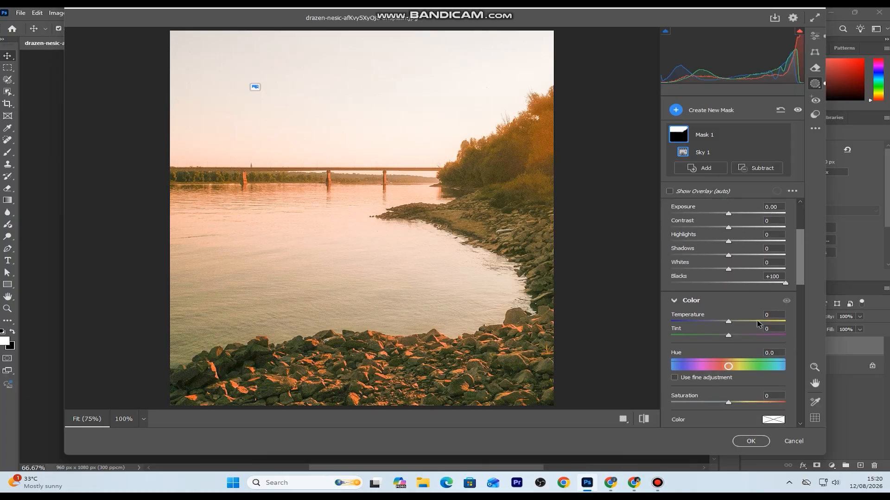
pyautogui.moveTo(729, 323); pyautogui.dragTo(689, 327)
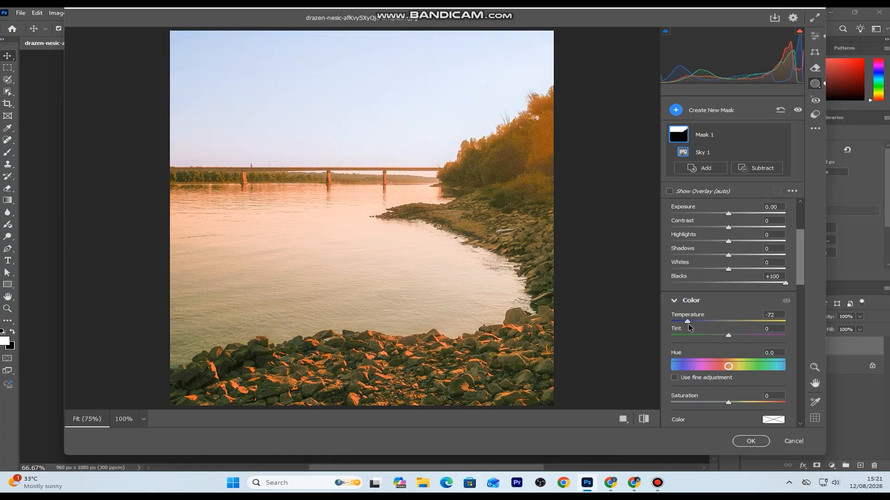
pyautogui.moveTo(689, 327); pyautogui.dragTo(691, 328)
# Set the sky mask's dehaze to -7
pyautogui.scroll(-3, 800, 309)
pyautogui.moveTo(799, 307); pyautogui.dragTo(792, 371)
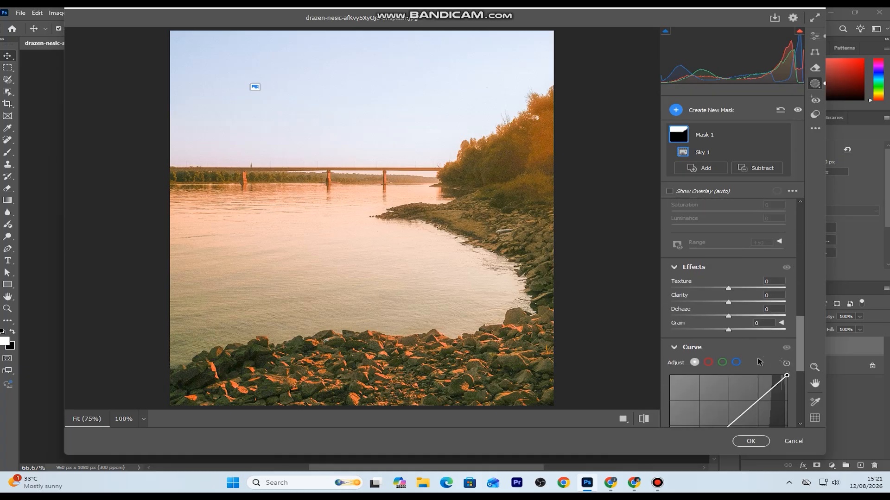
pyautogui.moveTo(729, 317)
pyautogui.mouseDown()
pyautogui.moveTo(700, 317)
pyautogui.moveTo(726, 320)
pyautogui.mouseUp()
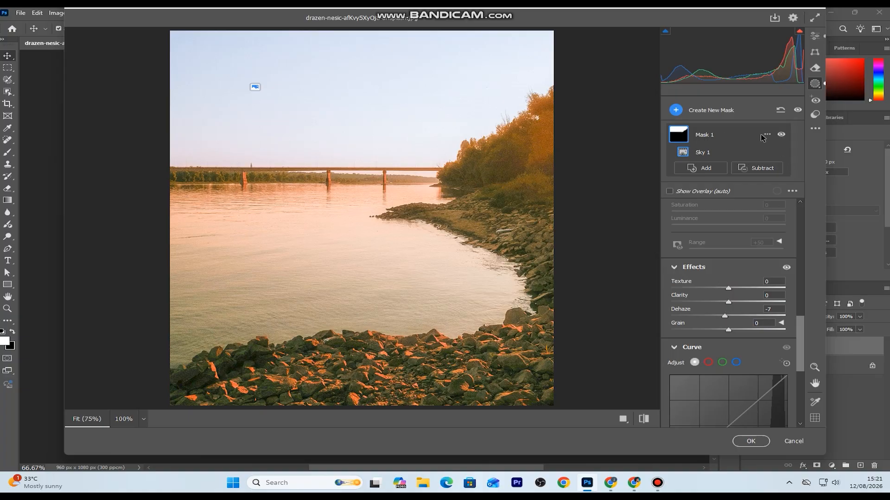
# Compare the photo with and without the sky mask, leaving the mask visible
pyautogui.click(782, 135)
pyautogui.click(781, 135)
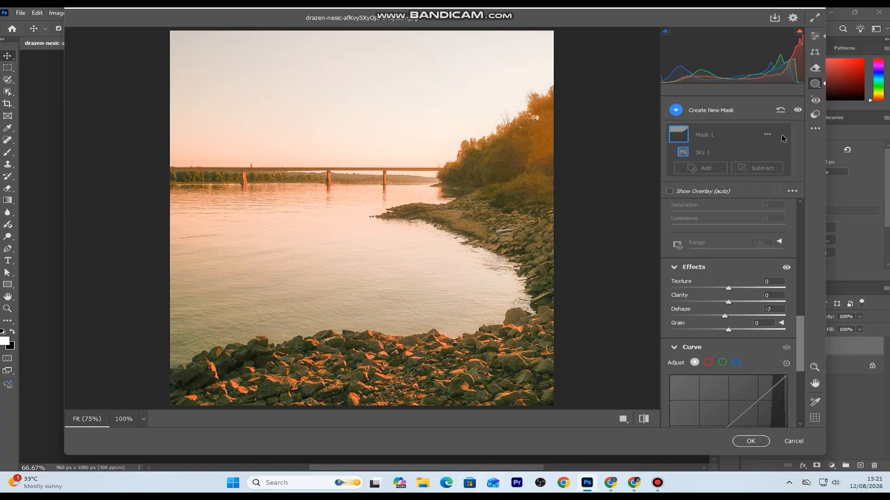
pyautogui.click(781, 135)
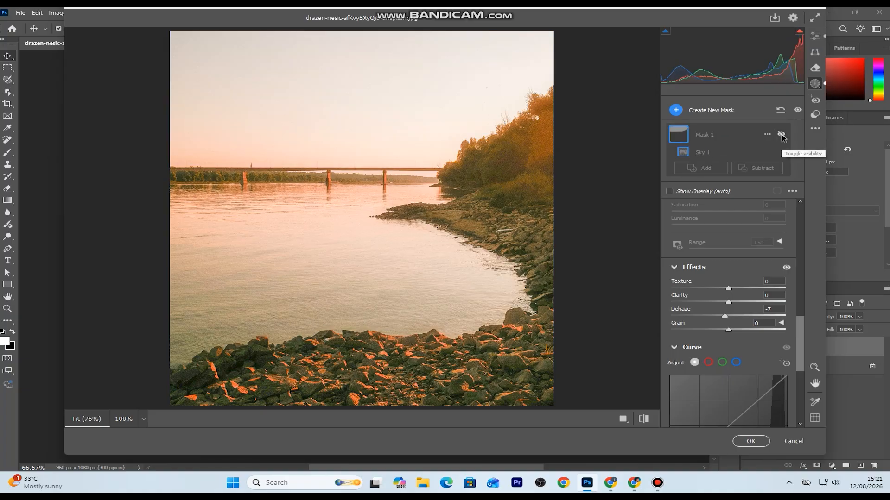
pyautogui.click(781, 135)
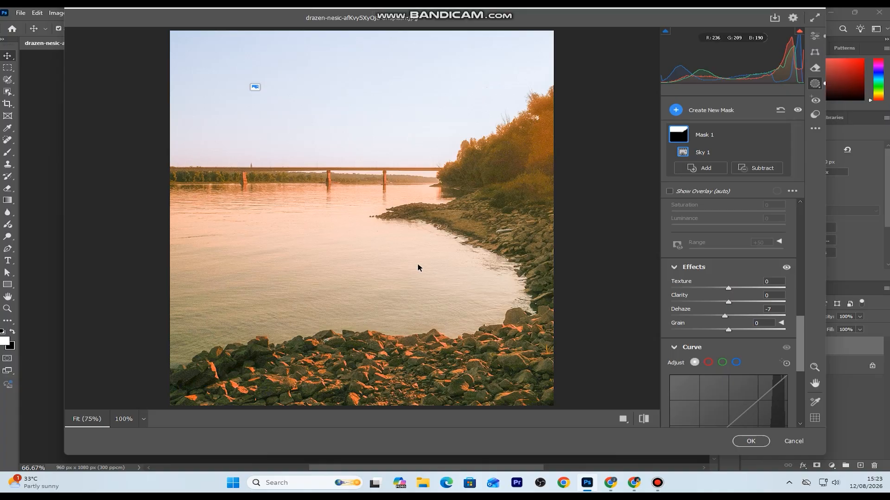
# Add a small oval radial gradient mask on the horizon where the bridge meets the trees
pyautogui.click(698, 112)
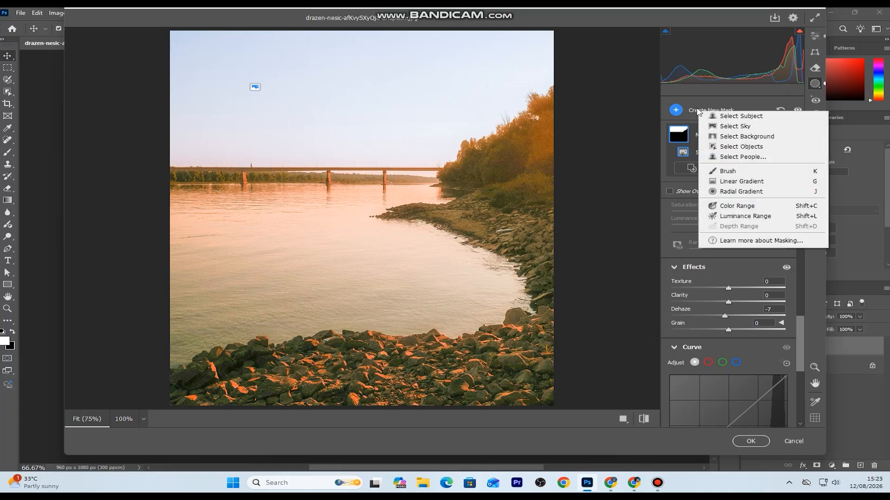
pyautogui.click(742, 194)
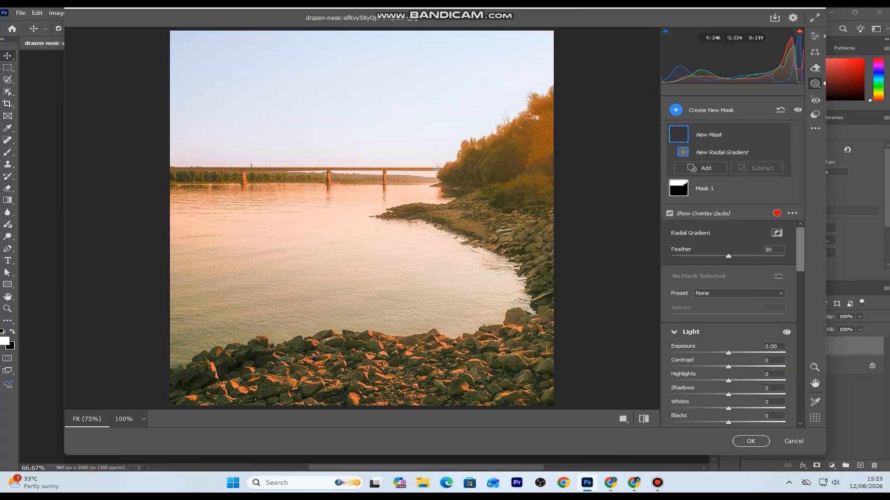
pyautogui.moveTo(448, 151); pyautogui.dragTo(455, 182)
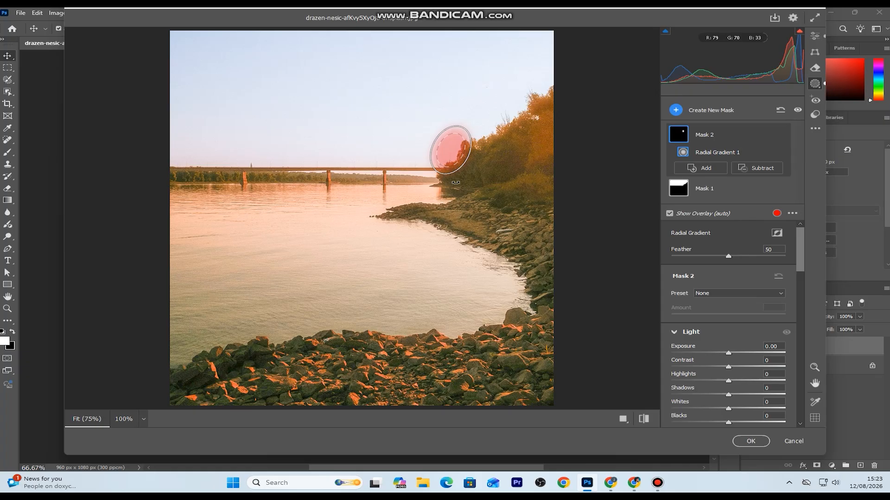
pyautogui.moveTo(456, 183); pyautogui.dragTo(457, 180)
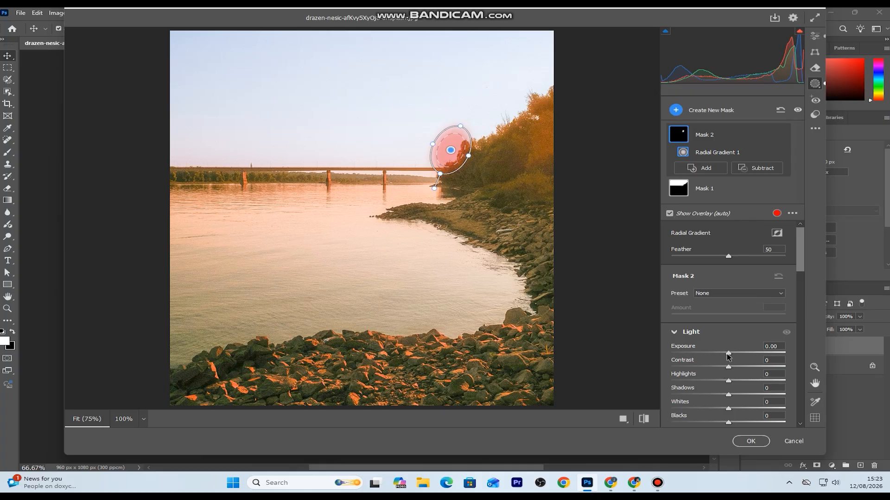
# Raise the radial gradient mask's blacks to +54 and warm its temperature slightly
pyautogui.moveTo(728, 422); pyautogui.dragTo(759, 426)
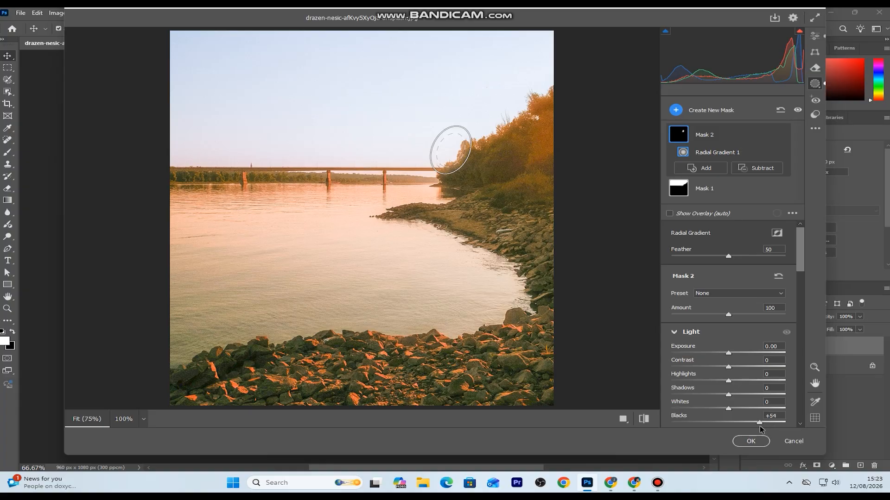
pyautogui.moveTo(806, 271); pyautogui.dragTo(804, 299)
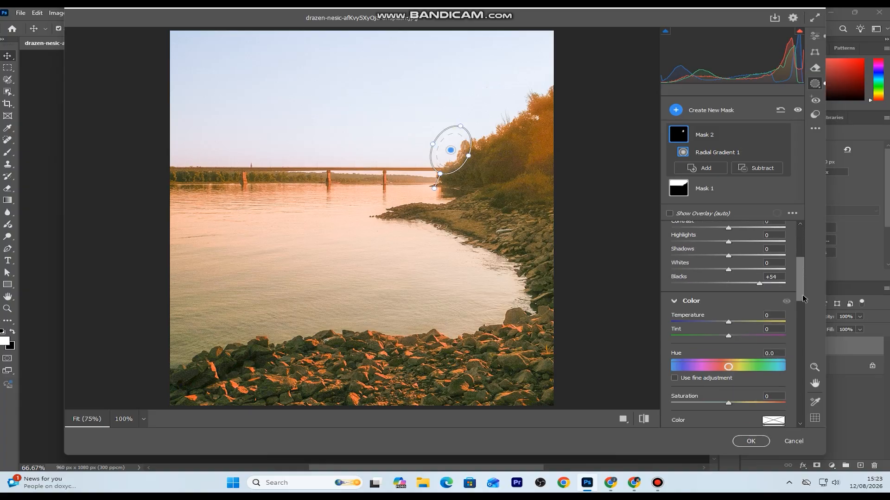
pyautogui.moveTo(729, 322)
pyautogui.mouseDown()
pyautogui.moveTo(748, 324)
pyautogui.moveTo(737, 328)
pyautogui.mouseUp()
# Create an object selection mask by brushing a band across the middle of the river
pyautogui.click(689, 115)
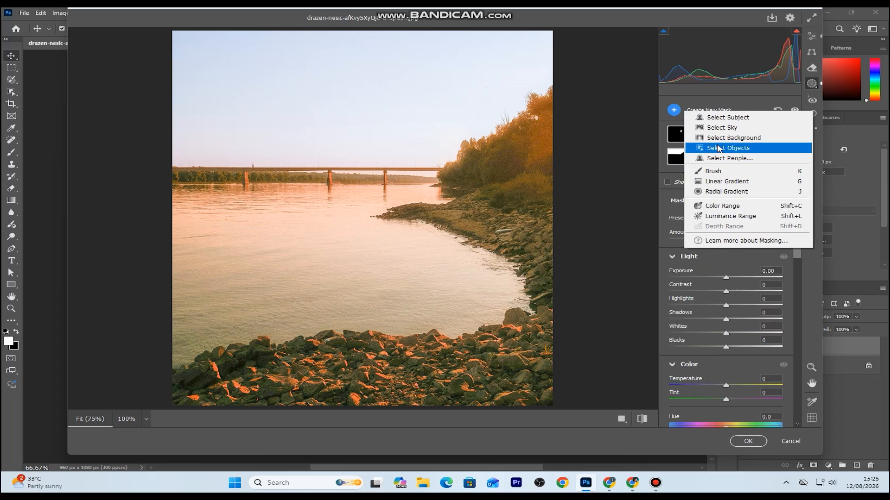
pyautogui.click(717, 149)
pyautogui.moveTo(443, 267)
pyautogui.mouseDown()
pyautogui.moveTo(329, 239)
pyautogui.moveTo(275, 216)
pyautogui.moveTo(177, 213)
pyautogui.moveTo(192, 239)
pyautogui.mouseUp()
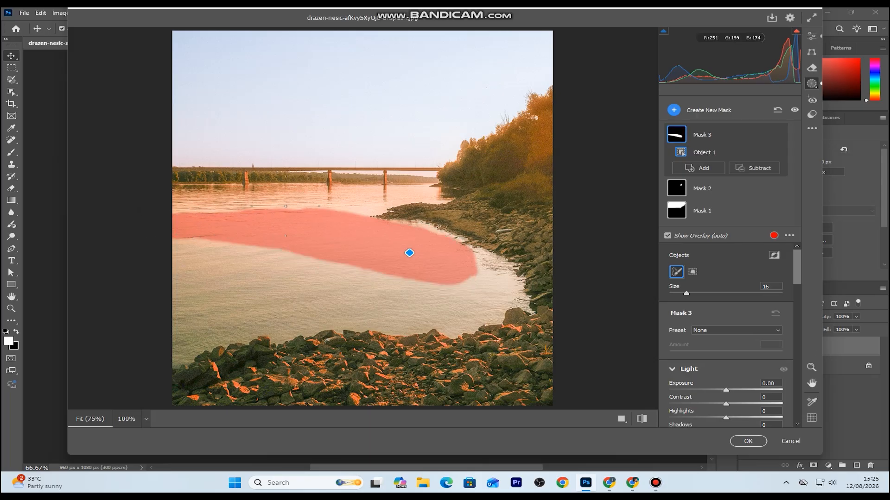
# Remove the stray selection patch below the bridge and extend the river mask over the rest of the nearby water
pyautogui.click(274, 204)
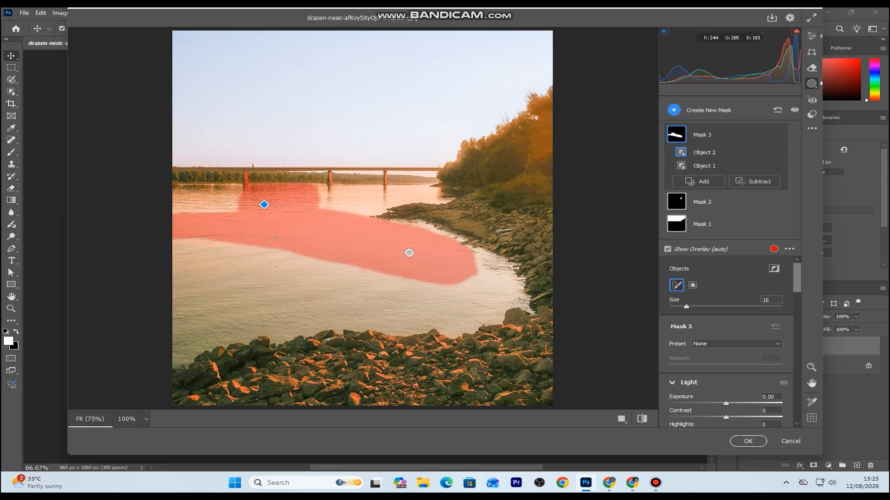
pyautogui.press('Delete')
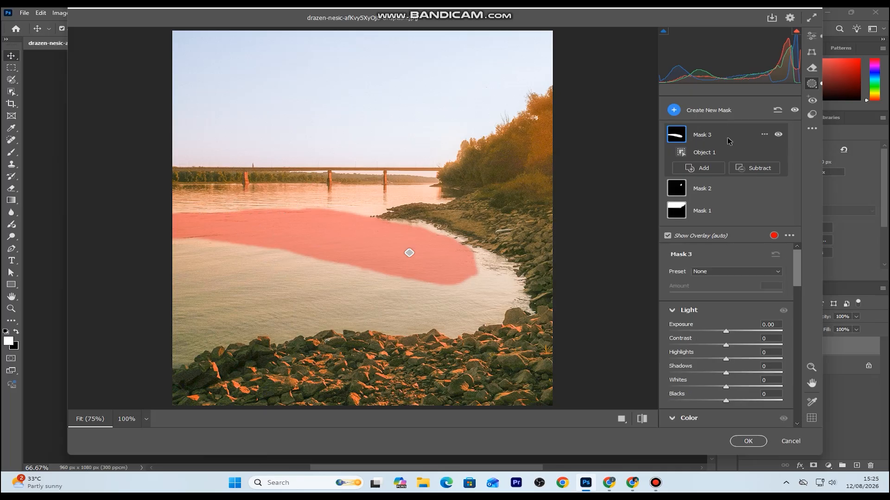
pyautogui.click(681, 153)
pyautogui.moveTo(323, 211)
pyautogui.mouseDown()
pyautogui.moveTo(187, 214)
pyautogui.moveTo(180, 341)
pyautogui.moveTo(189, 325)
pyautogui.moveTo(247, 309)
pyautogui.moveTo(298, 307)
pyautogui.moveTo(283, 315)
pyautogui.moveTo(250, 313)
pyautogui.moveTo(494, 298)
pyautogui.moveTo(494, 279)
pyautogui.moveTo(424, 251)
pyautogui.moveTo(386, 249)
pyautogui.moveTo(225, 280)
pyautogui.moveTo(238, 247)
pyautogui.moveTo(310, 233)
pyautogui.moveTo(351, 215)
pyautogui.mouseUp()
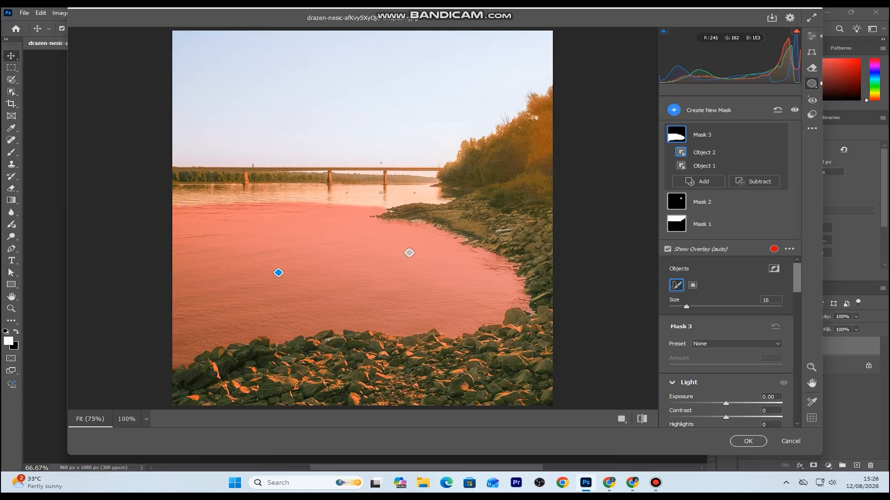
# Reduce the object selection brush to size 5 and add the water strips below the bridge to the river mask
pyautogui.moveTo(686, 306); pyautogui.dragTo(677, 306)
pyautogui.press('alt')
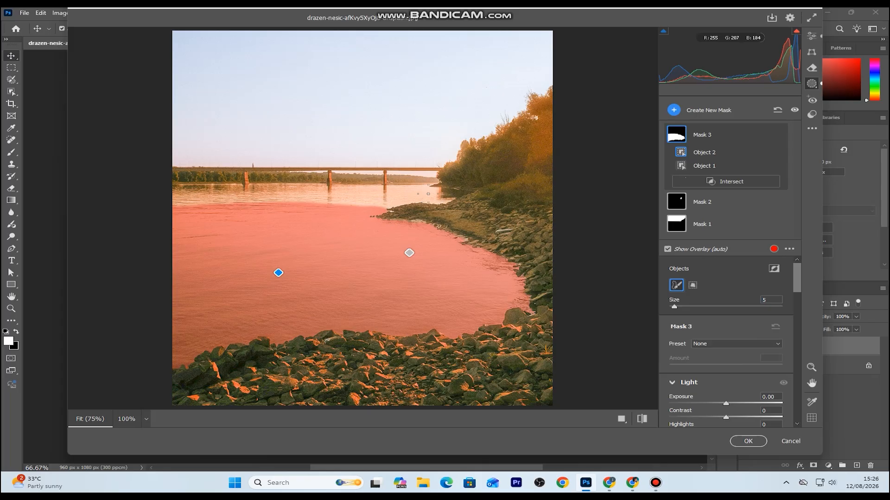
pyautogui.moveTo(459, 191); pyautogui.dragTo(228, 193)
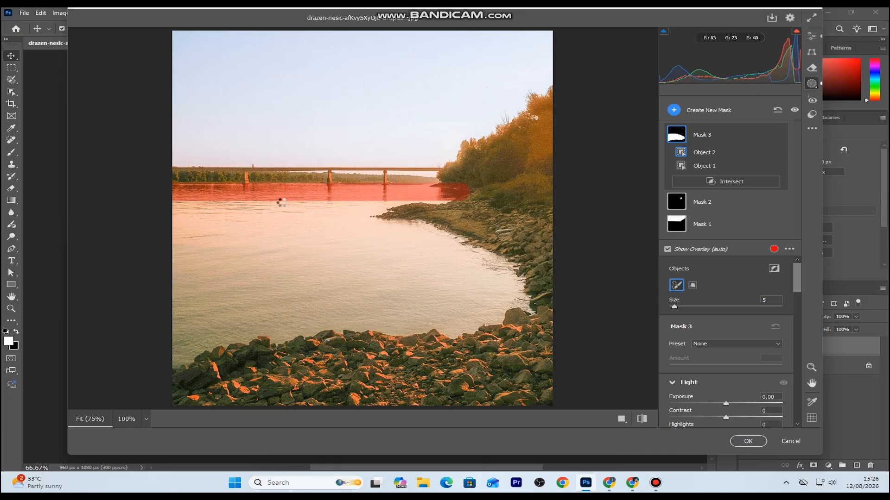
pyautogui.click(281, 206)
pyautogui.press('shift')
pyautogui.moveTo(175, 203); pyautogui.dragTo(386, 203)
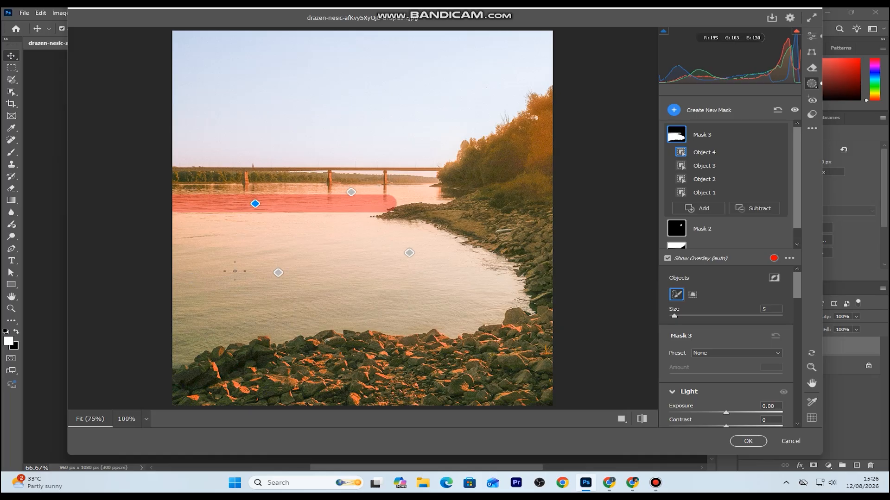
# Add the remaining water gaps at the river's left edge and beside the rocky point to the river mask
pyautogui.press('shift')
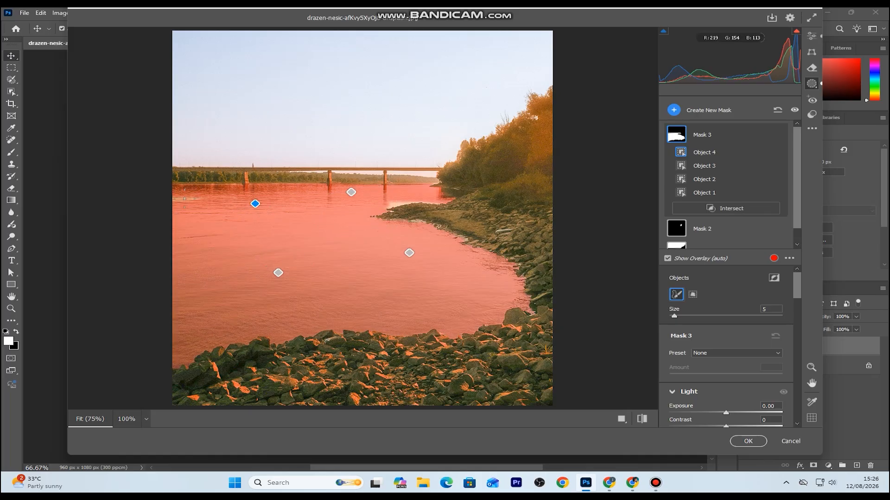
pyautogui.moveTo(184, 198); pyautogui.dragTo(199, 202)
pyautogui.press('shift')
pyautogui.moveTo(384, 188); pyautogui.dragTo(425, 188)
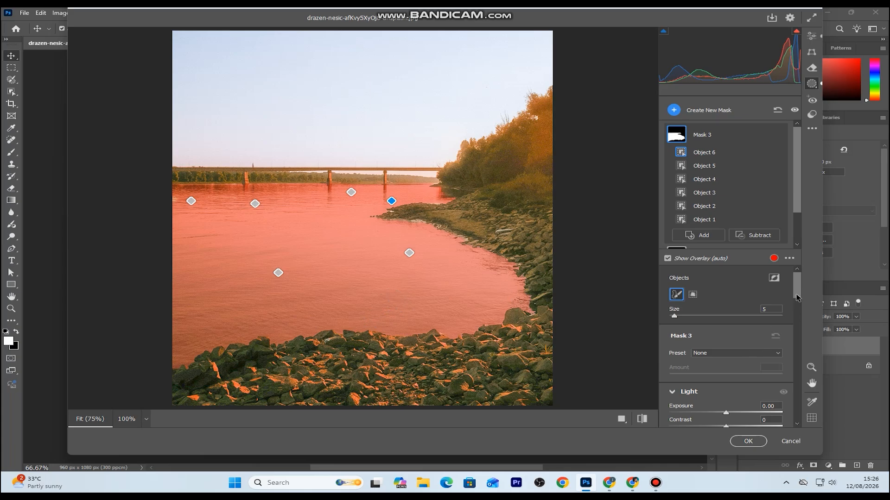
# Set the river mask's temperature to -26 and tint to -9
pyautogui.moveTo(797, 297); pyautogui.dragTo(797, 330)
pyautogui.moveTo(726, 317)
pyautogui.mouseDown()
pyautogui.moveTo(699, 315)
pyautogui.moveTo(734, 328)
pyautogui.moveTo(708, 330)
pyautogui.moveTo(725, 337)
pyautogui.moveTo(701, 315)
pyautogui.moveTo(738, 323)
pyautogui.moveTo(712, 323)
pyautogui.mouseUp()
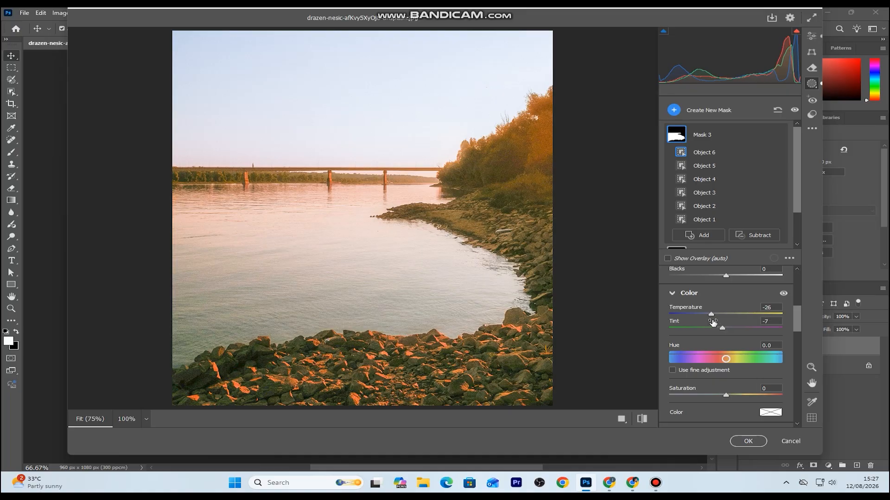
pyautogui.moveTo(722, 328); pyautogui.dragTo(720, 327)
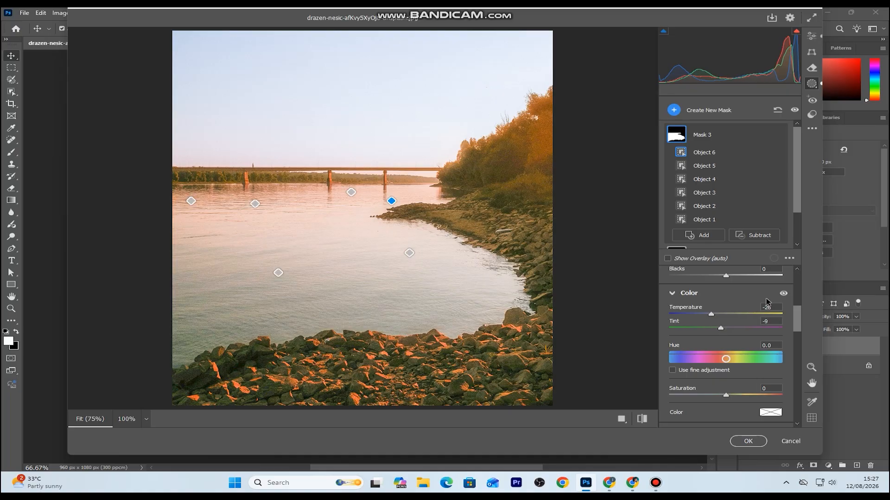
# Set the river mask's dehaze to -8
pyautogui.click(797, 351)
pyautogui.scroll(-5, 797, 351)
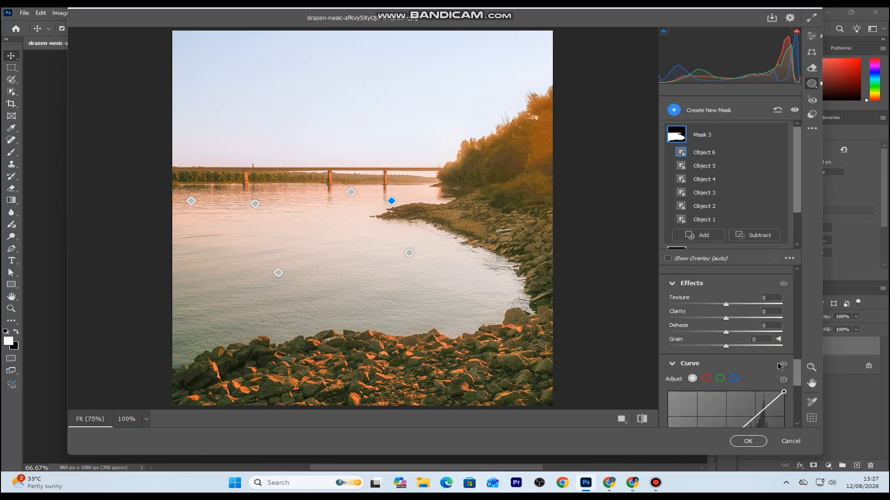
pyautogui.moveTo(726, 333)
pyautogui.mouseDown()
pyautogui.moveTo(709, 333)
pyautogui.moveTo(751, 333)
pyautogui.moveTo(722, 335)
pyautogui.mouseUp()
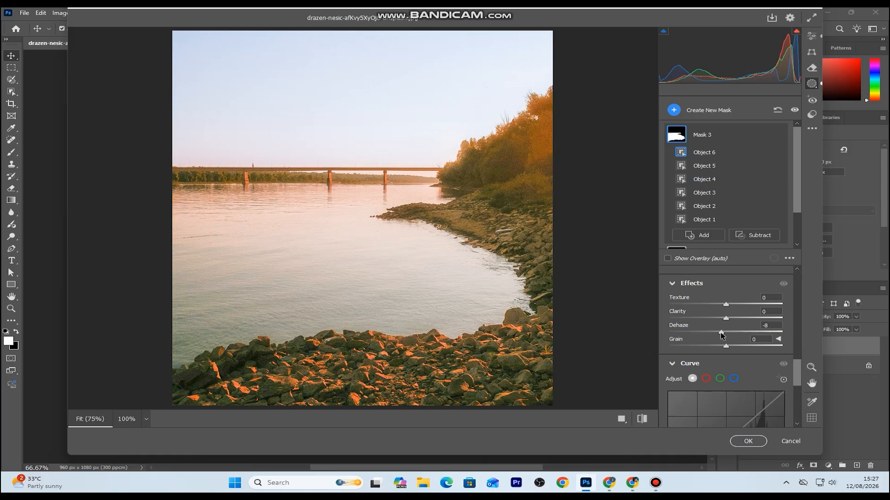
pyautogui.moveTo(723, 335); pyautogui.dragTo(722, 335)
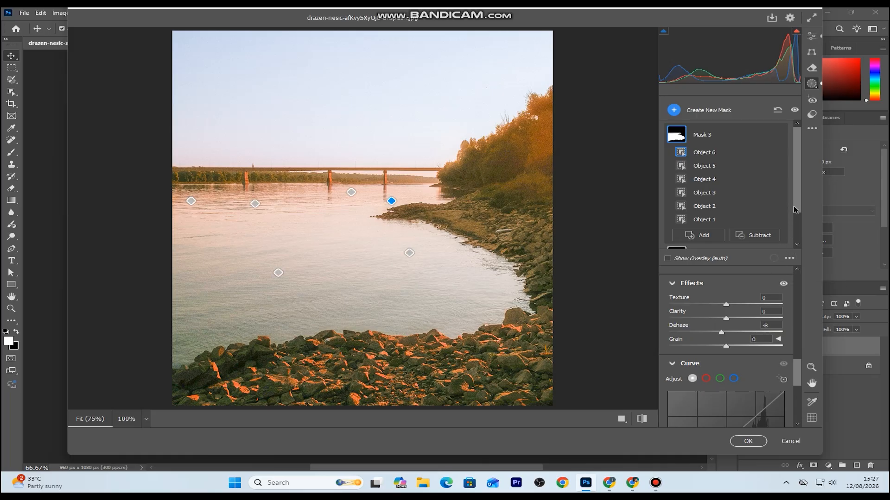
# Try to create a new mask with automatic subject selection
pyautogui.moveTo(798, 207); pyautogui.dragTo(803, 121)
pyautogui.click(676, 114)
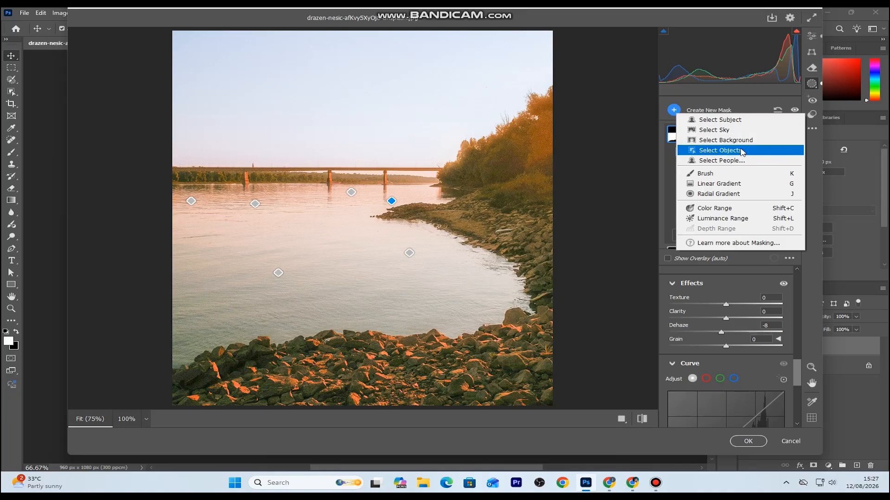
pyautogui.click(744, 122)
pyautogui.click(445, 202)
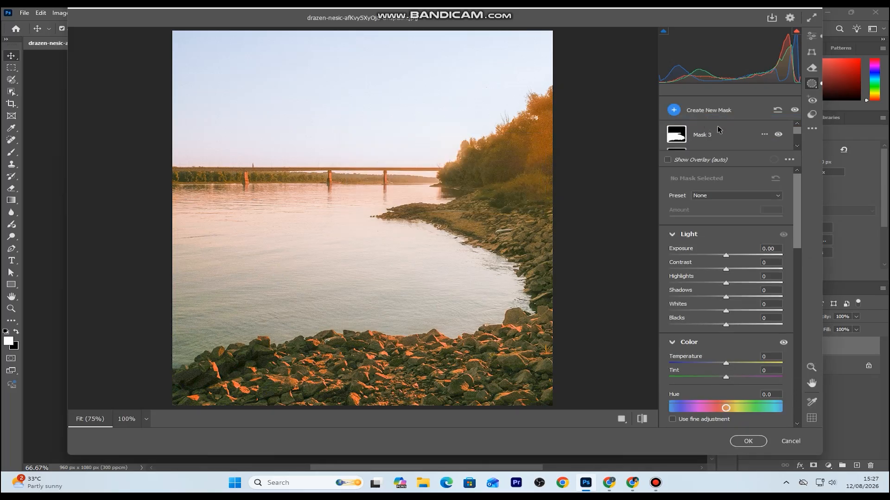
# Start a new object selection mask with brush size 8 and paint over the trees on the right bank
pyautogui.rightClick(718, 129)
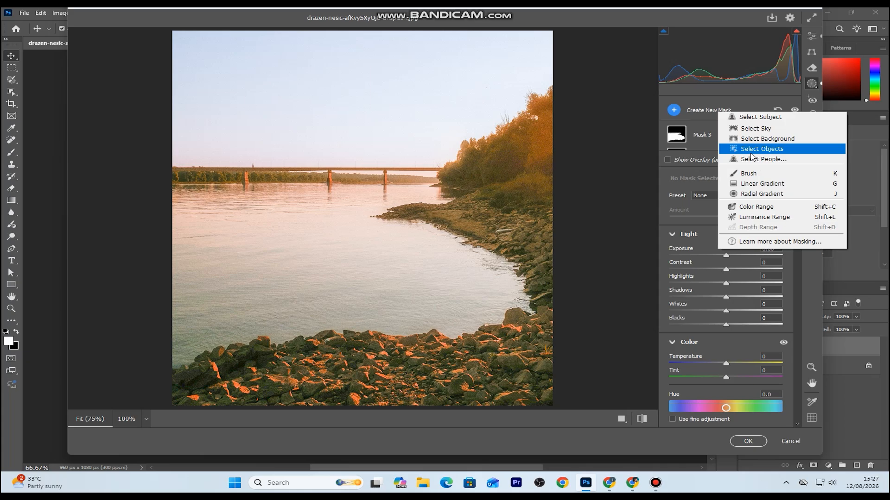
pyautogui.click(752, 149)
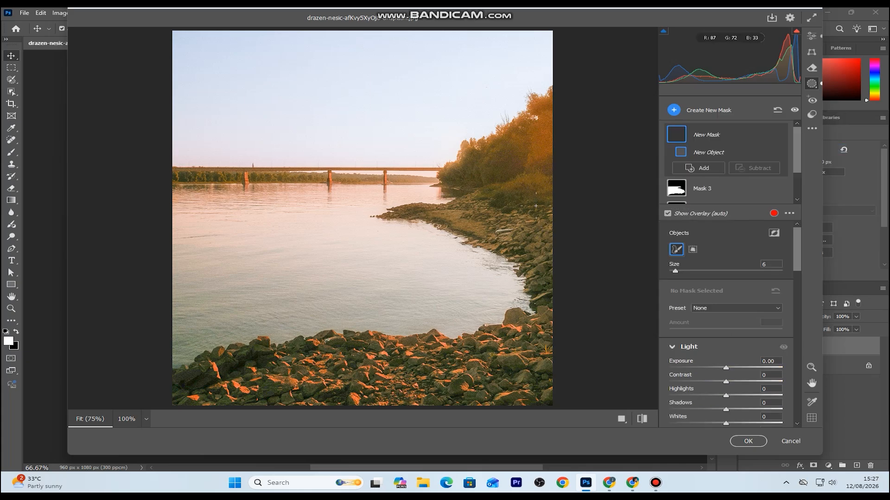
pyautogui.press(']')
pyautogui.press(']')
pyautogui.moveTo(449, 177)
pyautogui.mouseDown()
pyautogui.moveTo(539, 100)
pyautogui.moveTo(549, 114)
pyautogui.moveTo(541, 155)
pyautogui.moveTo(522, 149)
pyautogui.mouseUp()
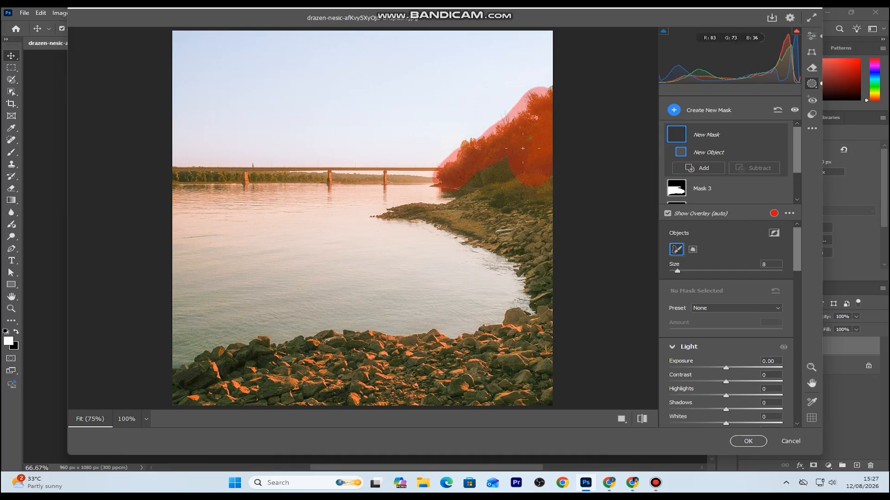
pyautogui.moveTo(490, 181); pyautogui.dragTo(462, 187)
# Extend the new object selection along the rocky shoreline and over all the foreground stones
pyautogui.moveTo(542, 176)
pyautogui.mouseDown()
pyautogui.moveTo(508, 211)
pyautogui.moveTo(397, 211)
pyautogui.moveTo(472, 212)
pyautogui.moveTo(473, 232)
pyautogui.moveTo(522, 228)
pyautogui.moveTo(528, 197)
pyautogui.moveTo(495, 197)
pyautogui.moveTo(491, 221)
pyautogui.moveTo(459, 221)
pyautogui.moveTo(504, 234)
pyautogui.moveTo(544, 295)
pyautogui.moveTo(542, 218)
pyautogui.moveTo(547, 396)
pyautogui.moveTo(513, 406)
pyautogui.moveTo(512, 398)
pyautogui.moveTo(305, 387)
pyautogui.moveTo(189, 398)
pyautogui.mouseUp()
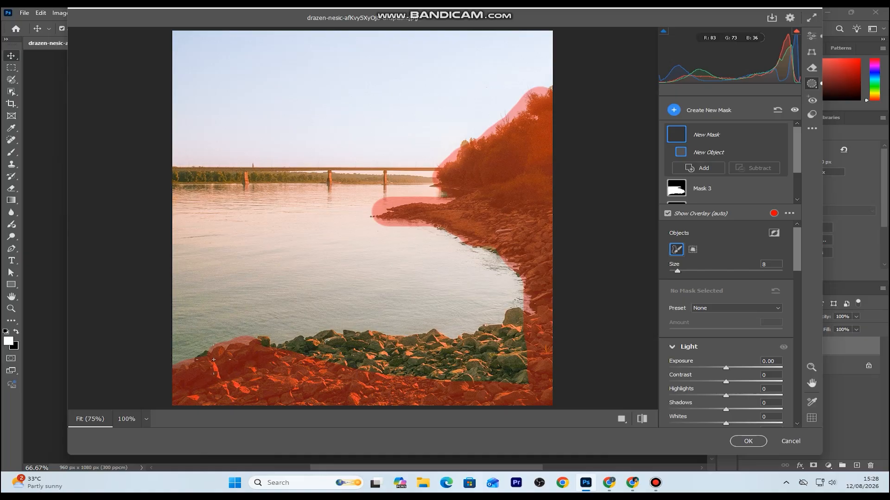
pyautogui.moveTo(204, 351)
pyautogui.mouseDown()
pyautogui.moveTo(334, 343)
pyautogui.moveTo(549, 369)
pyautogui.mouseUp()
pyautogui.moveTo(482, 347)
pyautogui.mouseDown()
pyautogui.moveTo(509, 342)
pyautogui.moveTo(519, 327)
pyautogui.moveTo(512, 309)
pyautogui.moveTo(492, 339)
pyautogui.moveTo(415, 334)
pyautogui.moveTo(395, 345)
pyautogui.mouseUp()
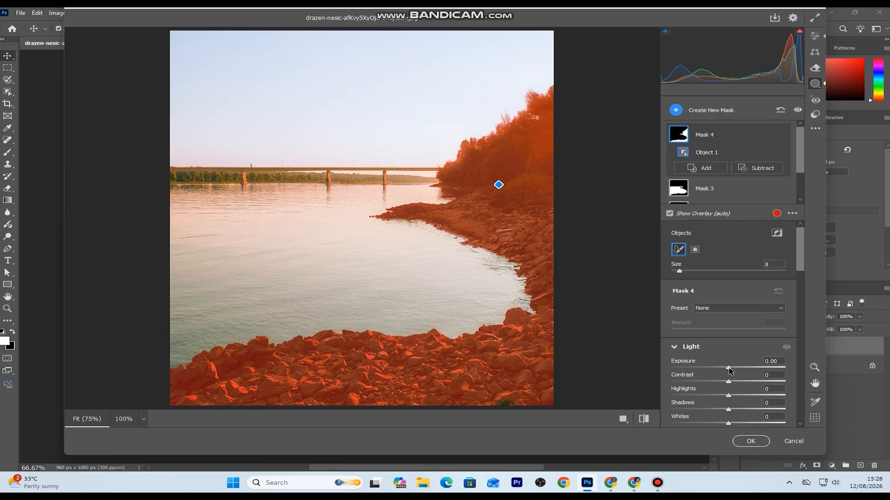
# Set the trees-and-shore mask's contrast to -17, temperature to -16, tint to -4 and saturation to +5
pyautogui.moveTo(729, 368); pyautogui.dragTo(729, 369)
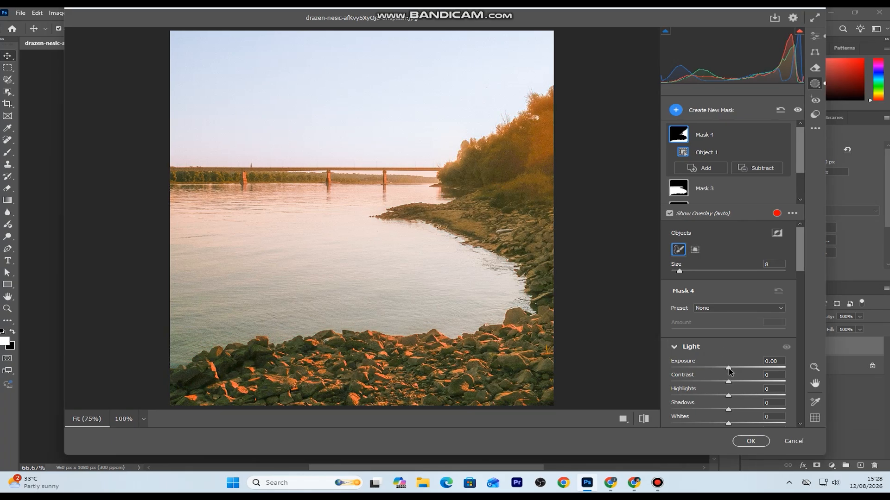
pyautogui.moveTo(729, 370); pyautogui.dragTo(720, 388)
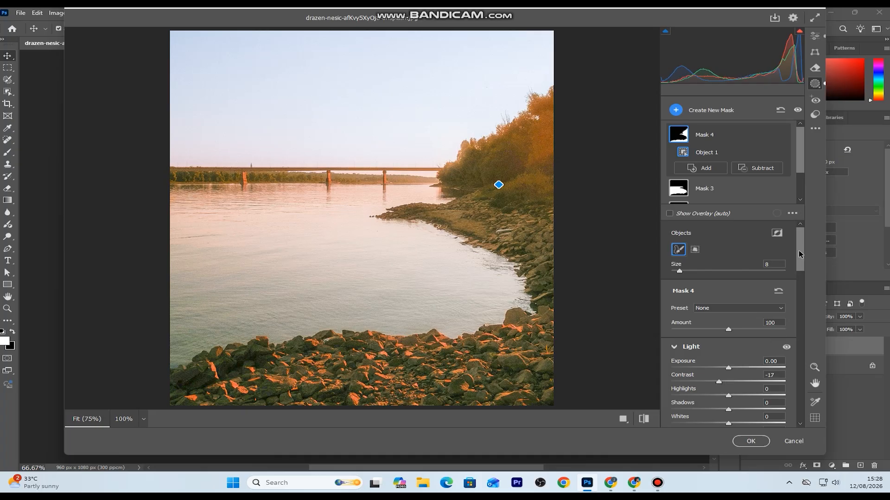
pyautogui.scroll(-7, 804, 261)
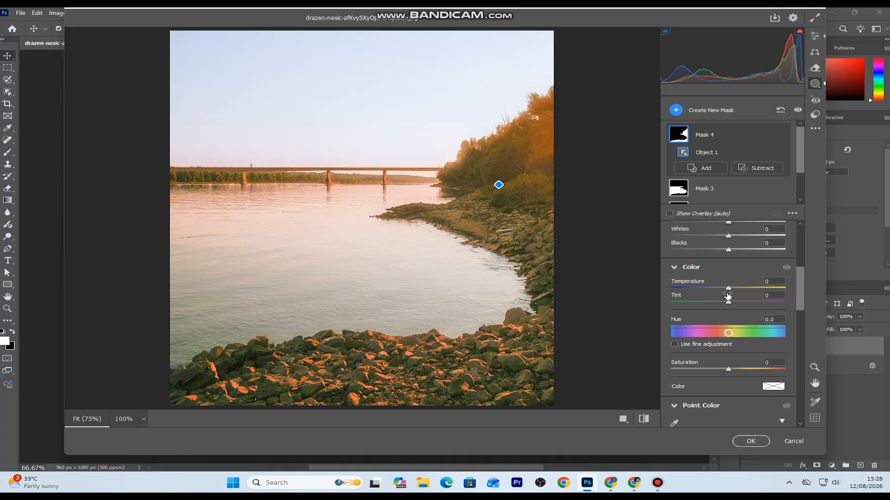
pyautogui.moveTo(730, 289); pyautogui.dragTo(724, 296)
pyautogui.moveTo(721, 293)
pyautogui.mouseDown()
pyautogui.moveTo(717, 304)
pyautogui.moveTo(728, 304)
pyautogui.mouseUp()
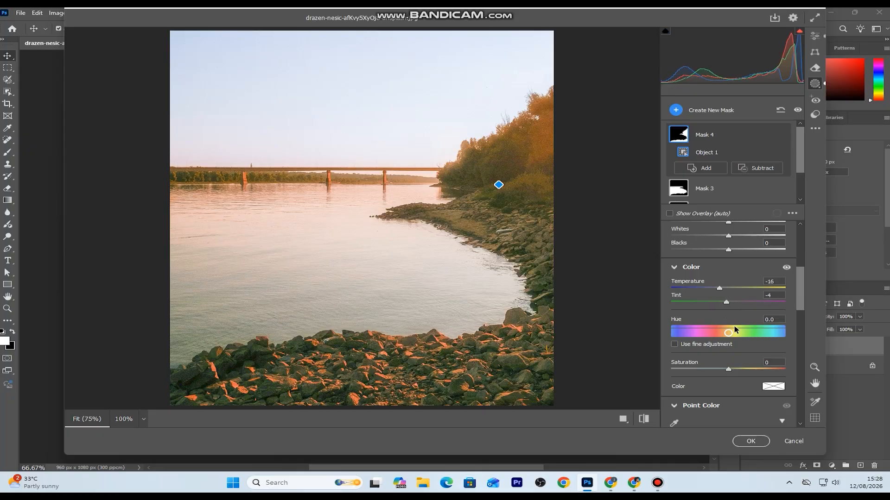
pyautogui.moveTo(728, 369); pyautogui.dragTo(731, 371)
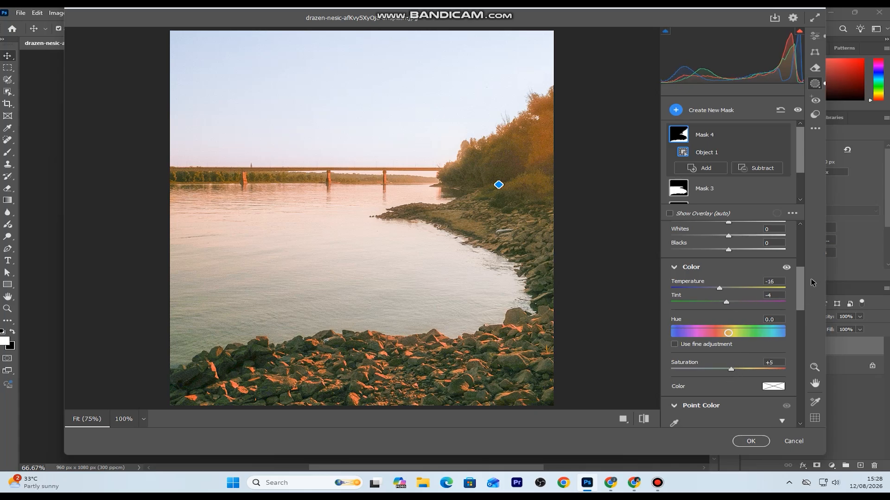
# Raise the trees-and-shore mask's blacks slightly and fine-tune its dehaze
pyautogui.moveTo(728, 250)
pyautogui.mouseDown()
pyautogui.moveTo(765, 254)
pyautogui.moveTo(736, 264)
pyautogui.mouseUp()
pyautogui.moveTo(804, 295); pyautogui.dragTo(807, 362)
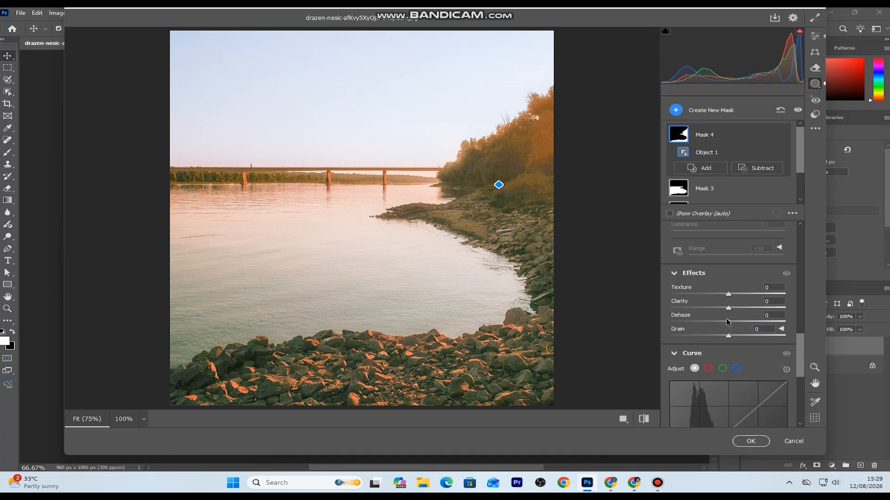
pyautogui.moveTo(729, 323); pyautogui.dragTo(733, 301)
# Compare the edited photo with the unedited original, leaving the current edits shown
pyautogui.moveTo(801, 351); pyautogui.dragTo(805, 393)
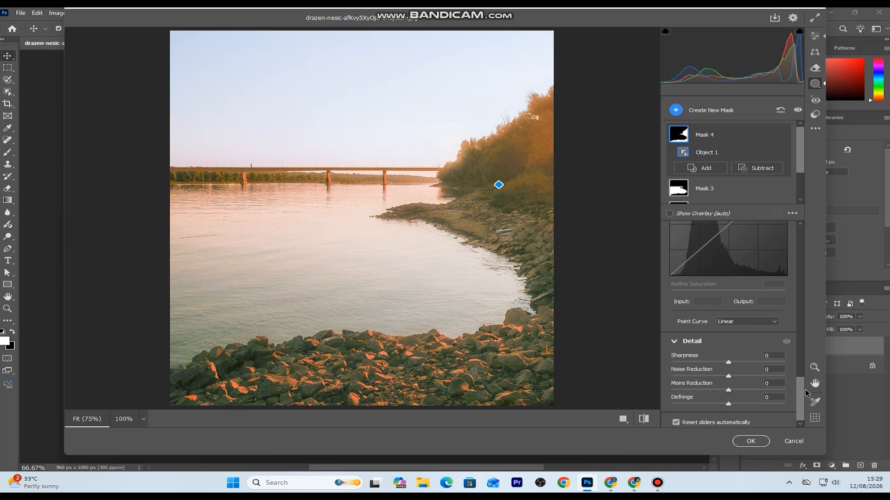
pyautogui.moveTo(805, 393); pyautogui.dragTo(829, 226)
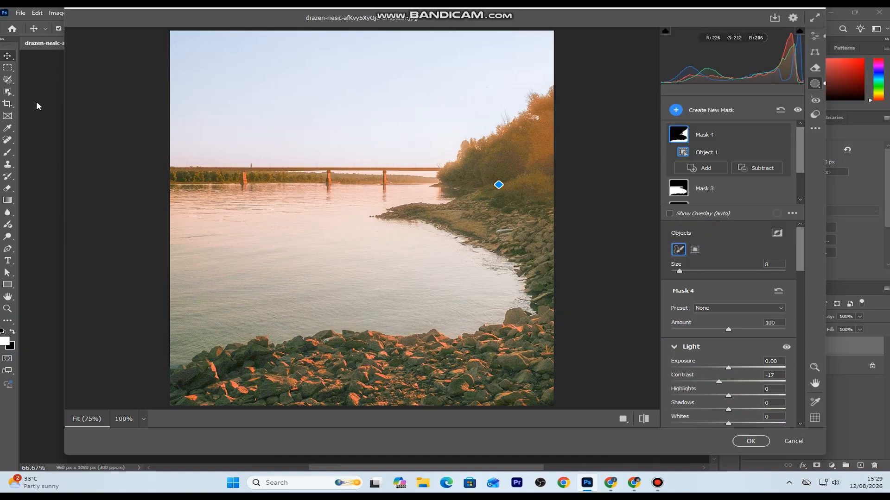
pyautogui.click(646, 421)
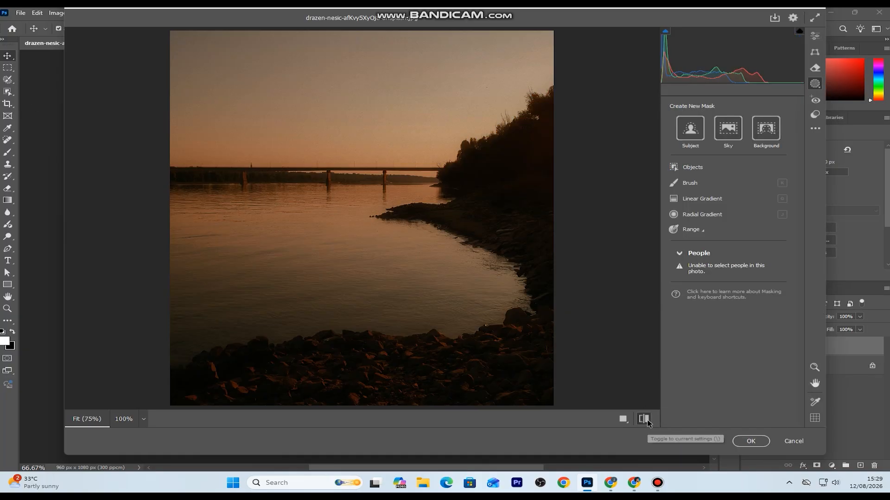
pyautogui.press('\\')
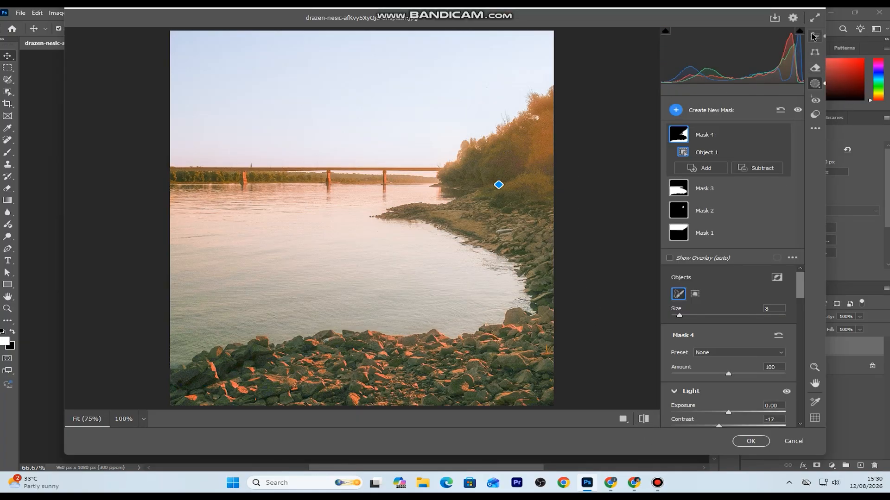
# Set the Color Mixer hue of yellows to -18, oranges to +37 and blues to -34 for the whole photo
pyautogui.click(815, 36)
pyautogui.moveTo(801, 181); pyautogui.dragTo(820, 286)
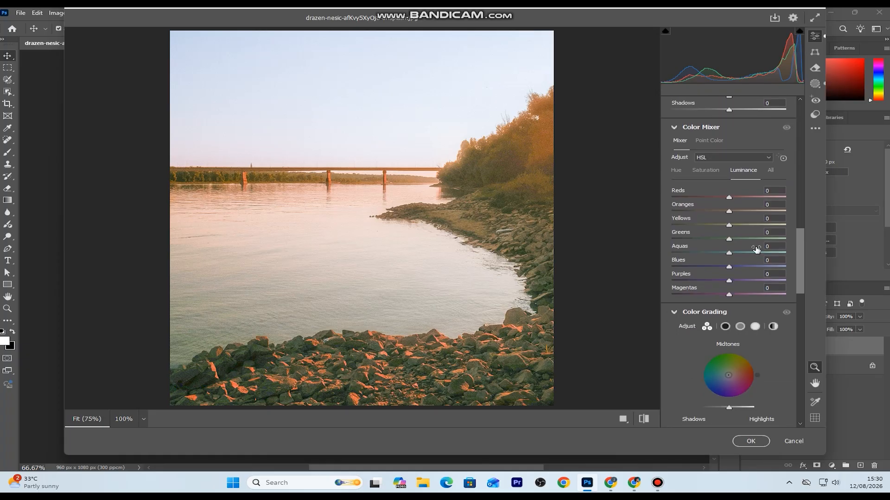
pyautogui.click(680, 171)
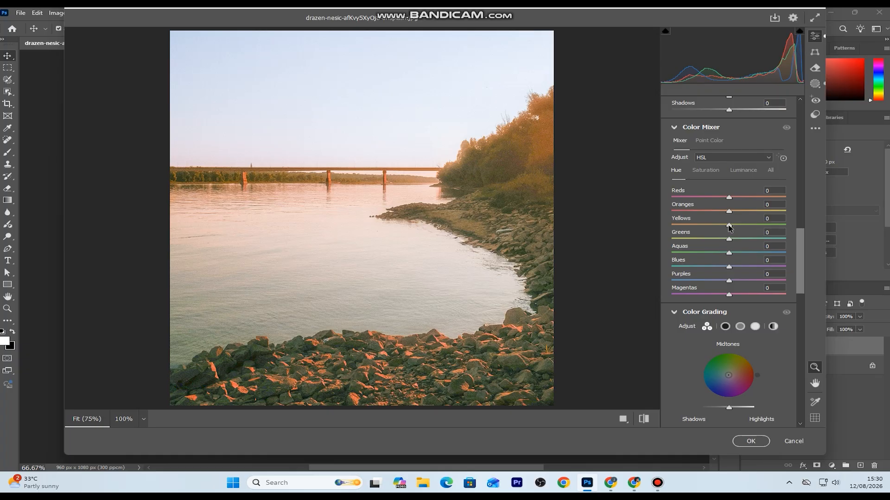
pyautogui.moveTo(724, 227)
pyautogui.mouseDown()
pyautogui.moveTo(693, 228)
pyautogui.moveTo(719, 229)
pyautogui.mouseUp()
pyautogui.moveTo(729, 211); pyautogui.dragTo(752, 220)
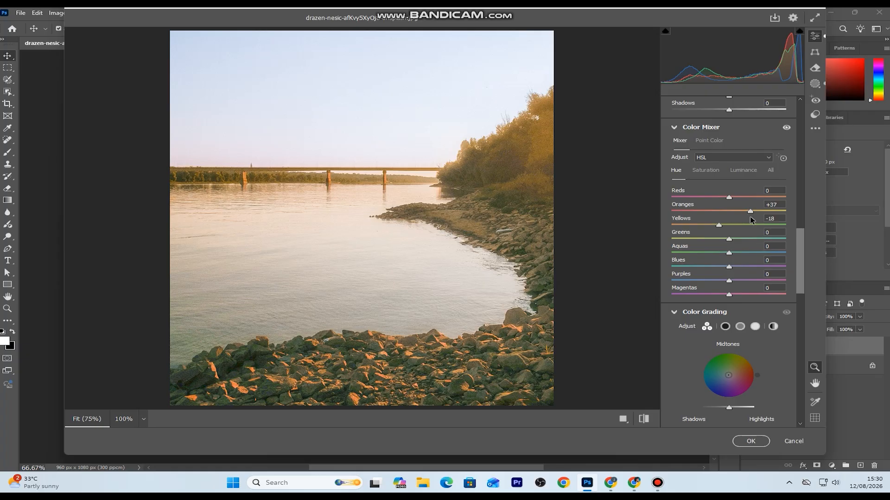
pyautogui.moveTo(731, 270); pyautogui.dragTo(713, 270)
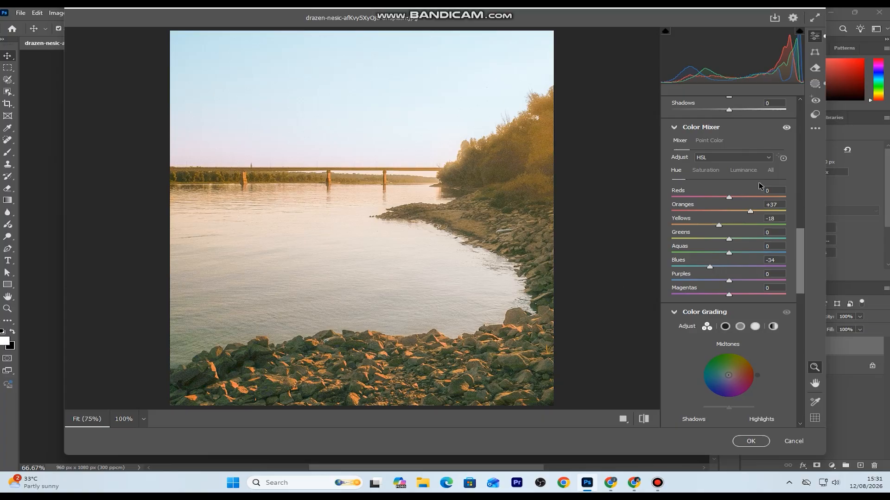
# Raise the Color Mixer saturation of the blues and yellows moderately
pyautogui.click(705, 170)
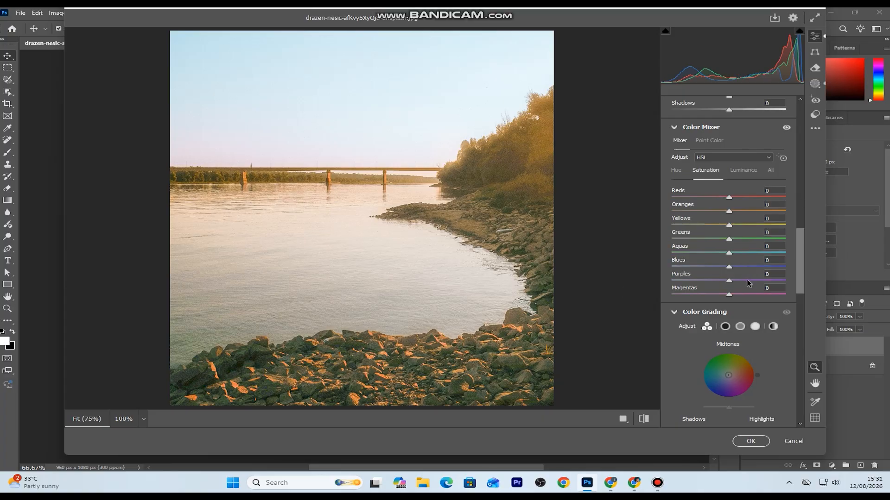
pyautogui.moveTo(730, 267); pyautogui.dragTo(754, 272)
pyautogui.moveTo(729, 225); pyautogui.dragTo(751, 231)
# Set the Color Mixer luminance of yellows to +21, blues to -51 and oranges to +11
pyautogui.click(745, 173)
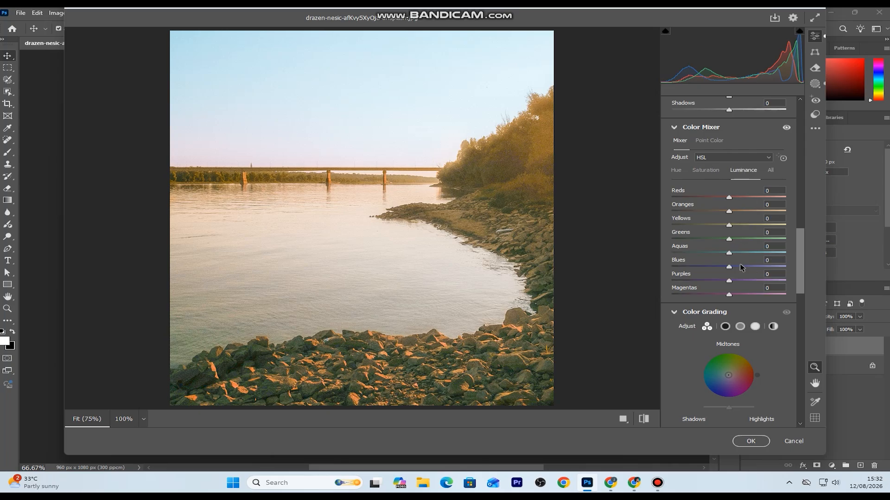
pyautogui.moveTo(729, 230)
pyautogui.mouseDown()
pyautogui.moveTo(757, 228)
pyautogui.moveTo(733, 228)
pyautogui.moveTo(743, 229)
pyautogui.mouseUp()
pyautogui.moveTo(732, 269); pyautogui.dragTo(698, 275)
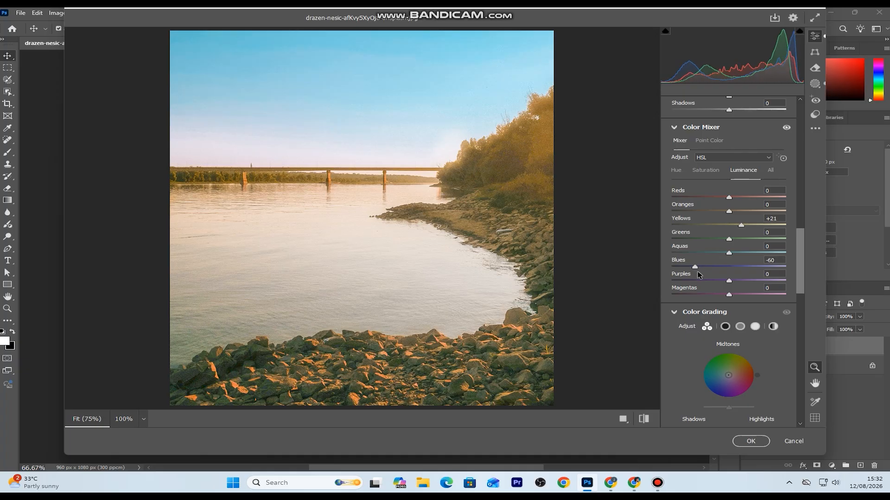
pyautogui.moveTo(700, 274); pyautogui.dragTo(702, 274)
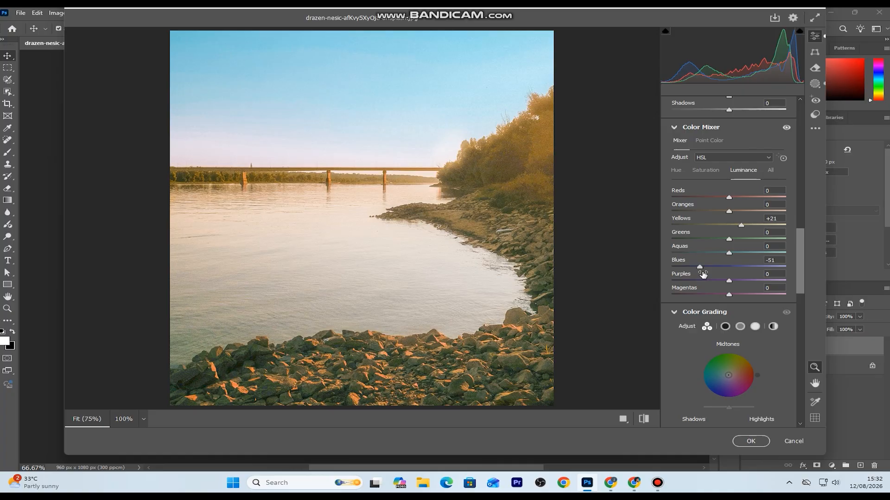
pyautogui.moveTo(730, 212)
pyautogui.mouseDown()
pyautogui.moveTo(765, 217)
pyautogui.moveTo(716, 221)
pyautogui.moveTo(747, 225)
pyautogui.moveTo(738, 225)
pyautogui.mouseUp()
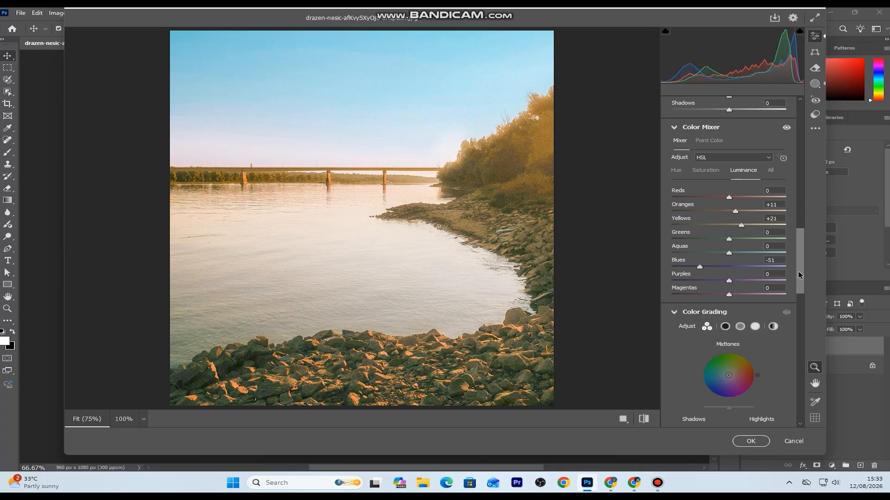
# Color-grade the midtones with a warm orange tint at hue 31 and saturation 21
pyautogui.scroll(-2, 753, 331)
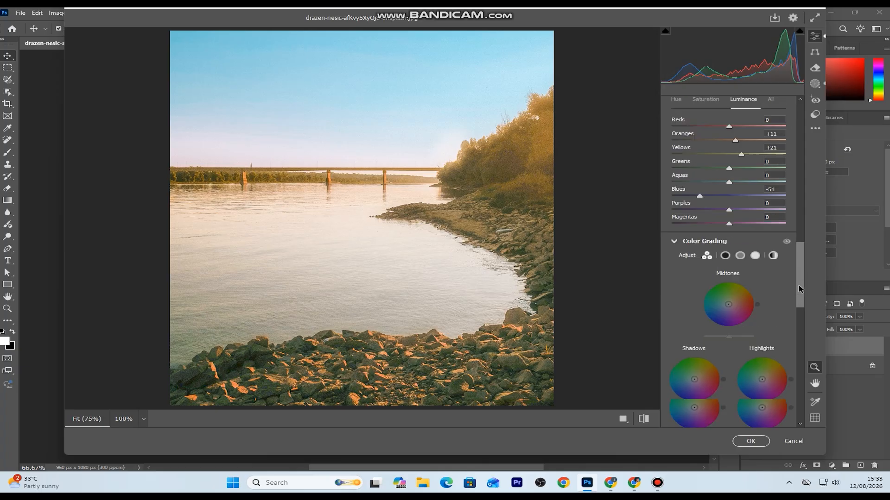
pyautogui.click(740, 255)
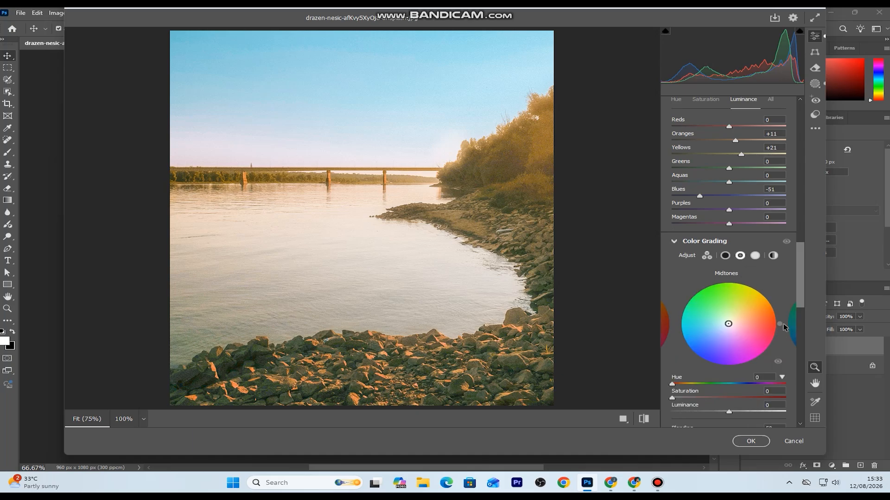
pyautogui.moveTo(781, 325); pyautogui.dragTo(772, 301)
pyautogui.moveTo(674, 400)
pyautogui.mouseDown()
pyautogui.moveTo(716, 400)
pyautogui.moveTo(694, 404)
pyautogui.moveTo(704, 393)
pyautogui.mouseUp()
# Set sharpening to 22 with radius 3.0, detail 100 and masking 100
pyautogui.moveTo(799, 262); pyautogui.dragTo(799, 305)
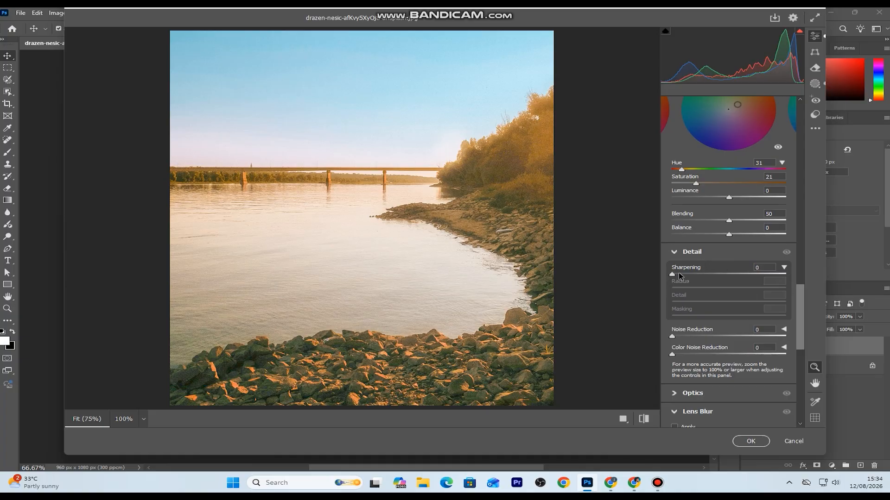
pyautogui.moveTo(672, 275); pyautogui.dragTo(796, 290)
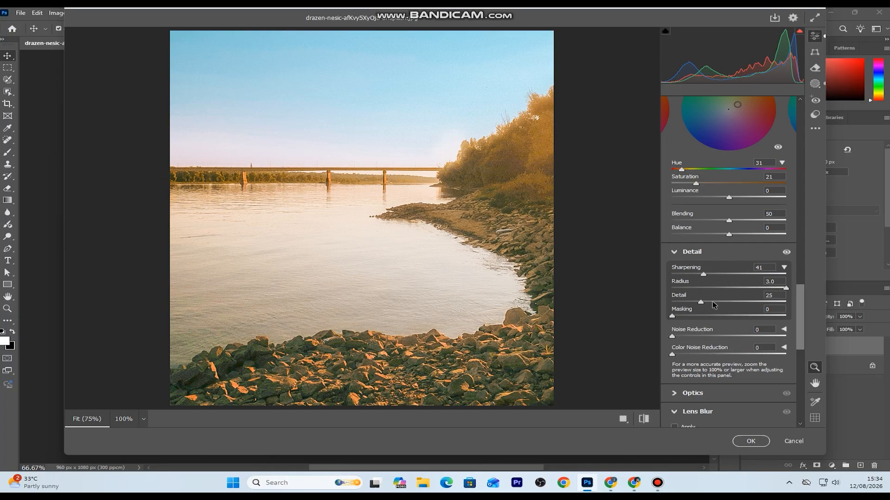
pyautogui.moveTo(701, 303); pyautogui.dragTo(792, 312)
pyautogui.moveTo(672, 317); pyautogui.dragTo(834, 304)
pyautogui.moveTo(704, 273); pyautogui.dragTo(689, 293)
# Compare the before and after views of the photo and apply the Camera Raw edits to the layer
pyautogui.click(645, 421)
pyautogui.click(646, 420)
pyautogui.click(646, 420)
pyautogui.click(646, 421)
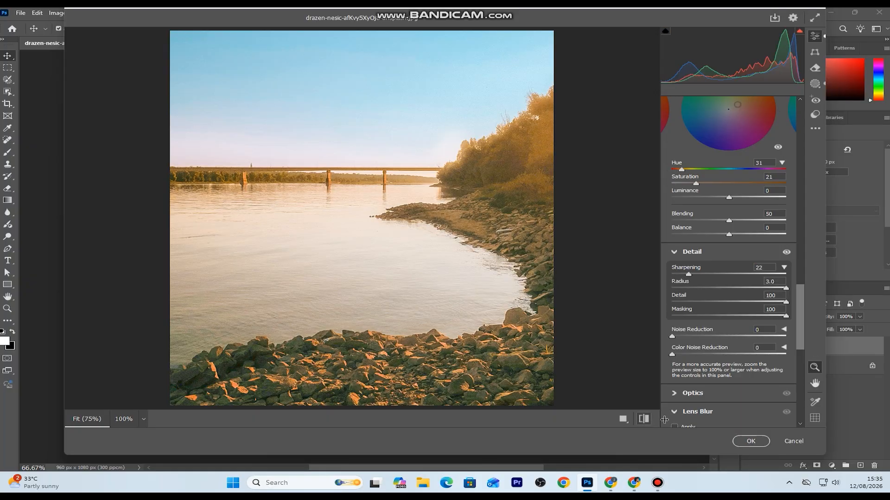
pyautogui.click(751, 442)
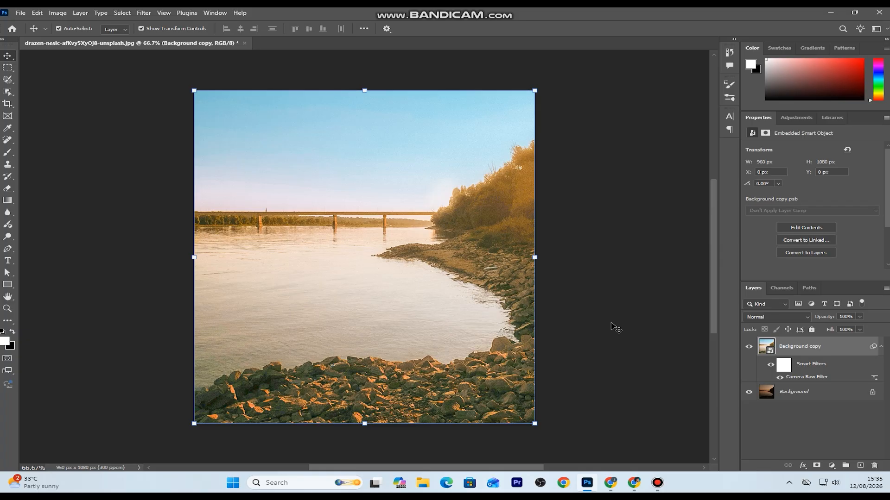
# Toggle the Background copy layer's visibility to compare the graded photo with the original, leaving the layer visible
pyautogui.click(746, 349)
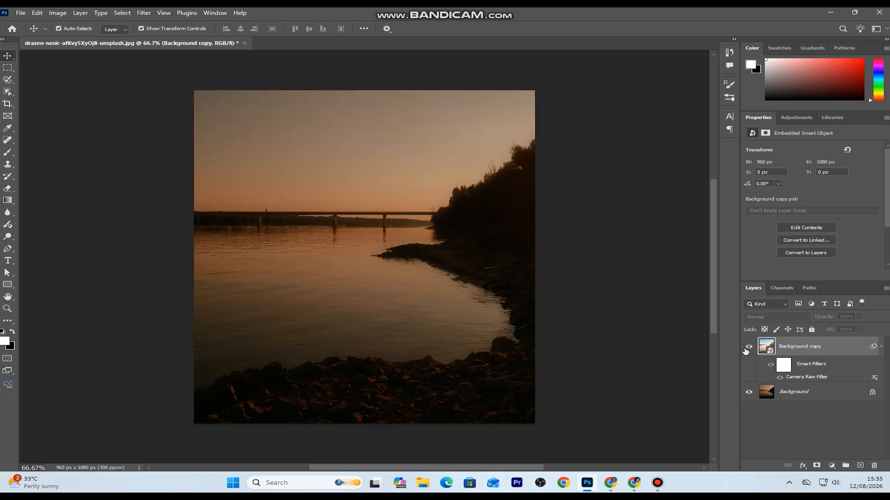
pyautogui.click(746, 349)
pyautogui.click(746, 349)
pyautogui.click(746, 349)
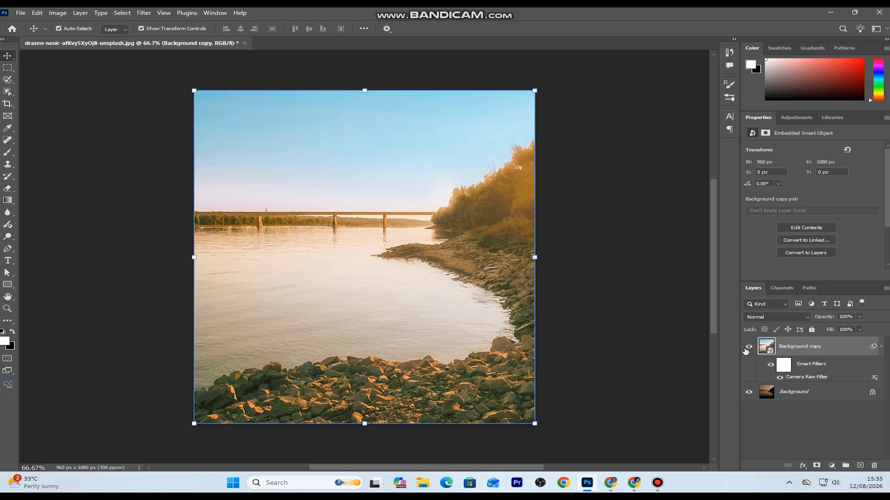
pyautogui.scroll(-3, 417, 290)
pyautogui.scroll(2, 417, 291)
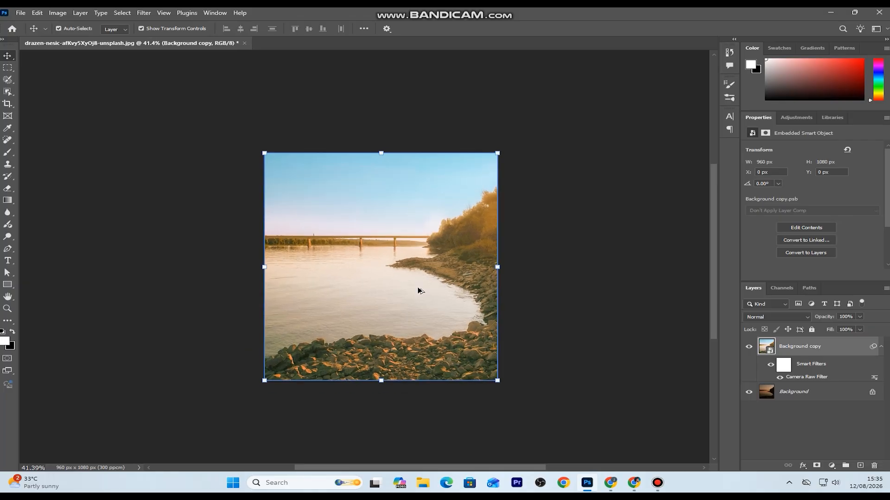
pyautogui.scroll(2, 417, 290)
pyautogui.scroll(-2, 418, 290)
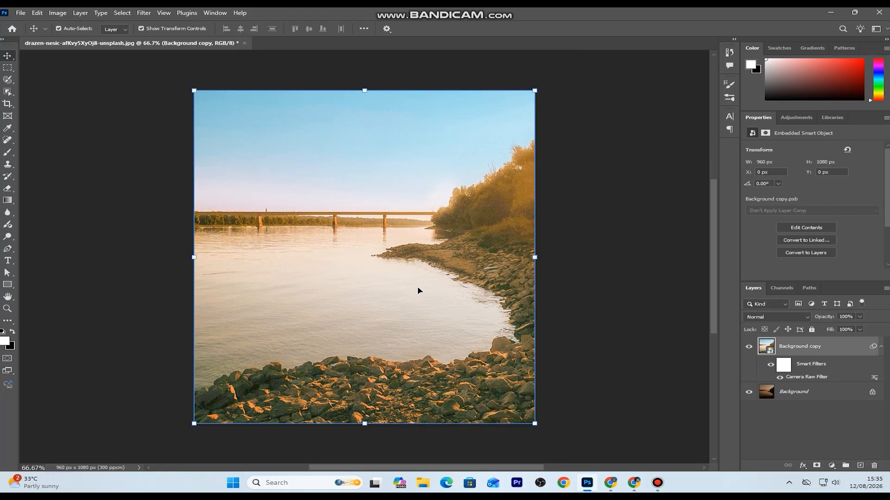
# Add a Levels adjustment layer above the Background copy with input black point 15 and white point 247
pyautogui.click(832, 466)
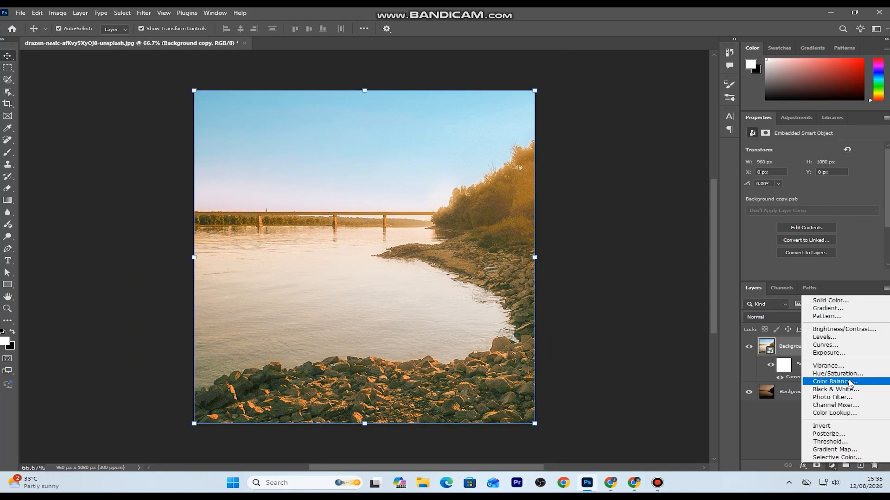
pyautogui.click(839, 341)
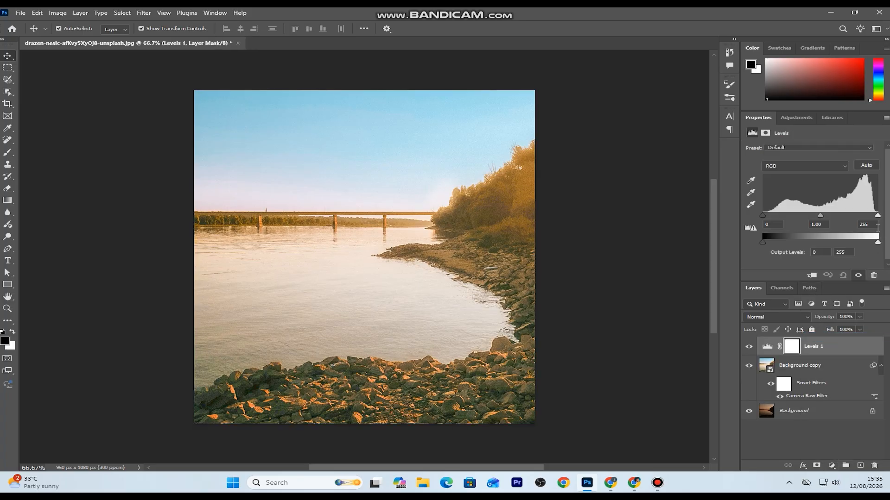
pyautogui.moveTo(879, 217); pyautogui.dragTo(876, 220)
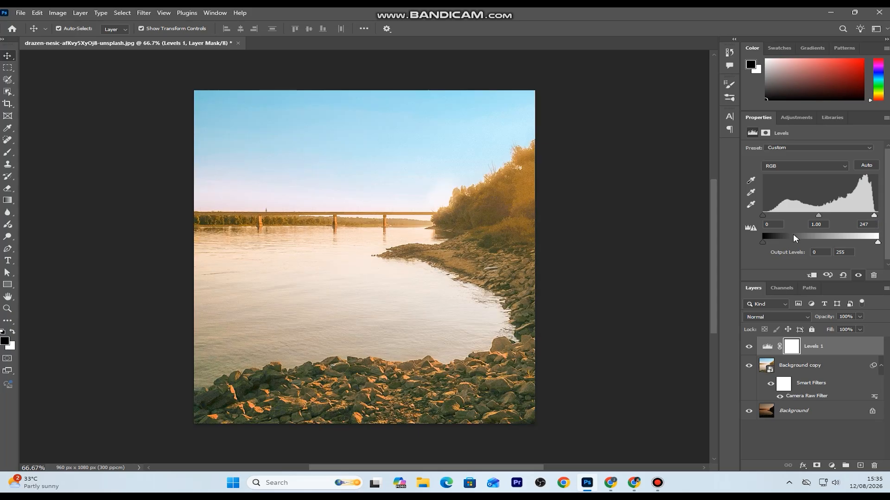
pyautogui.moveTo(764, 216); pyautogui.dragTo(771, 221)
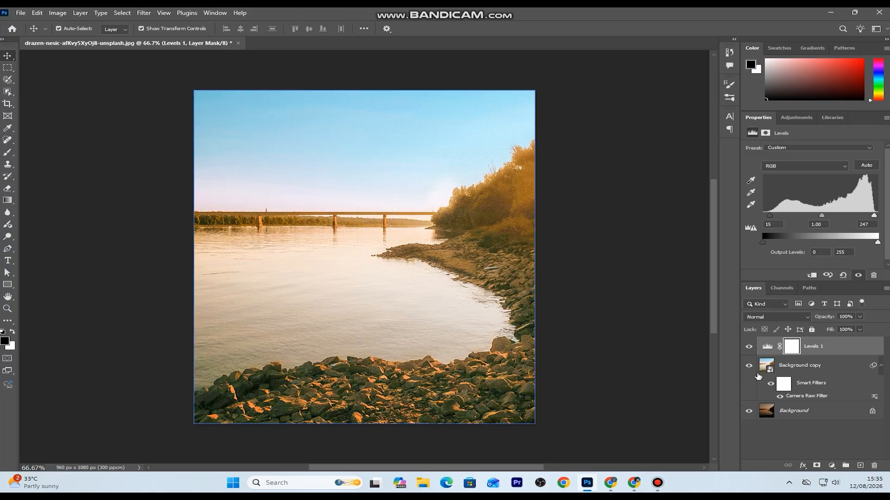
# Toggle the Levels adjustment layer to compare the photo with and without it, and inspect the image up close
pyautogui.click(748, 347)
pyautogui.click(748, 347)
pyautogui.click(749, 347)
pyautogui.click(748, 347)
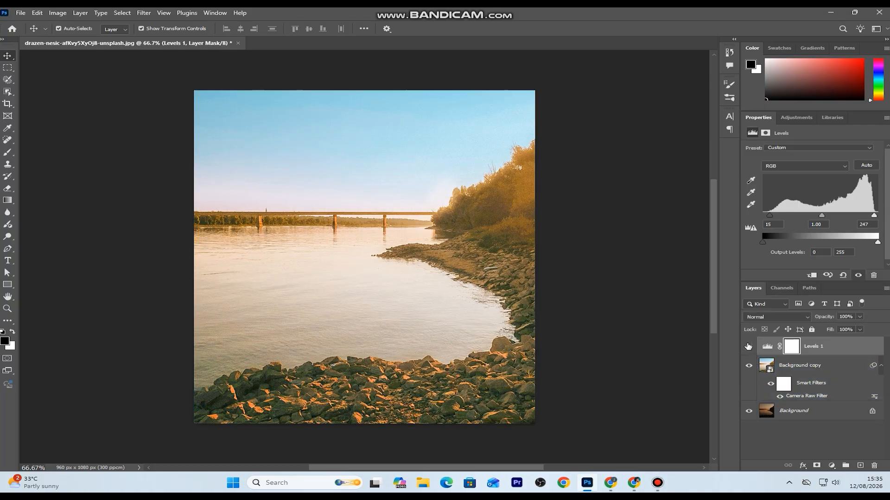
pyautogui.click(326, 335)
pyautogui.scroll(-2, 327, 335)
pyautogui.scroll(3, 327, 334)
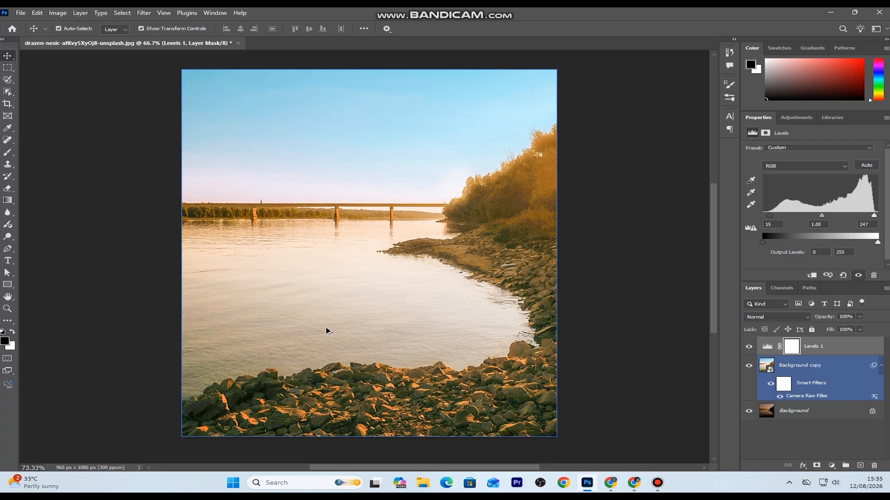
# Group the Levels 1 and Background copy layers and toggle the group to compare the full edit with the original, leaving it visible
pyautogui.keyDown('ctrl'); pyautogui.click(839, 399); pyautogui.keyUp('ctrl')
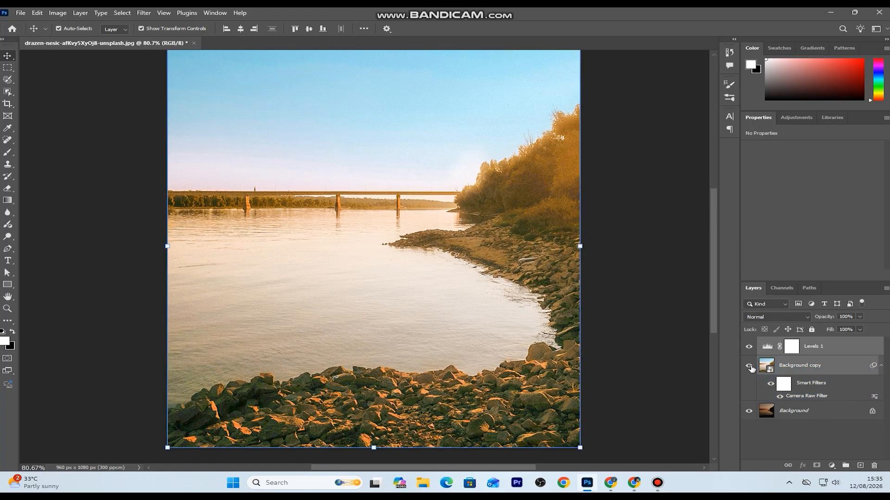
pyautogui.click(846, 465)
pyautogui.click(749, 343)
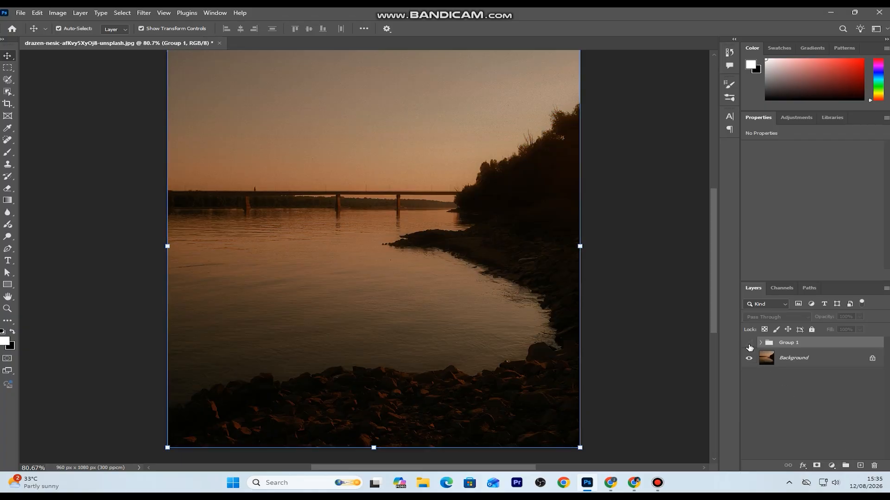
pyautogui.click(748, 344)
pyautogui.click(749, 343)
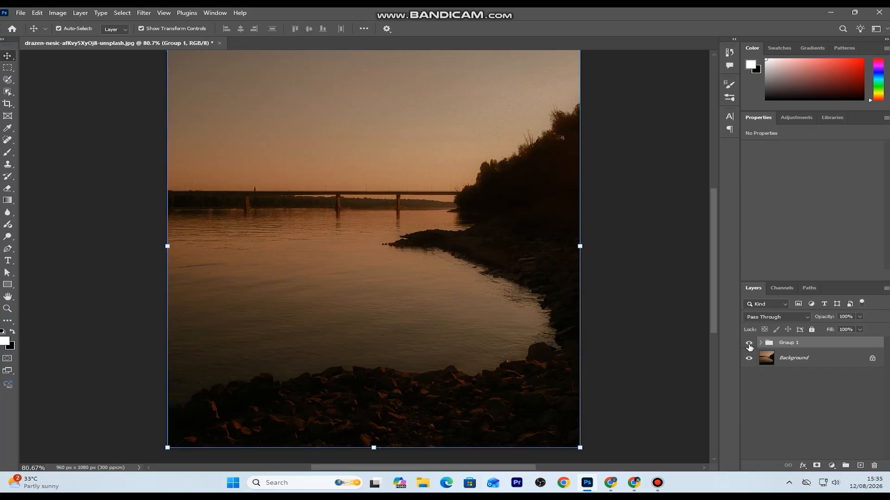
pyautogui.click(749, 344)
pyautogui.scroll(-1, 435, 340)
pyautogui.scroll(-2, 435, 341)
pyautogui.scroll(2, 434, 341)
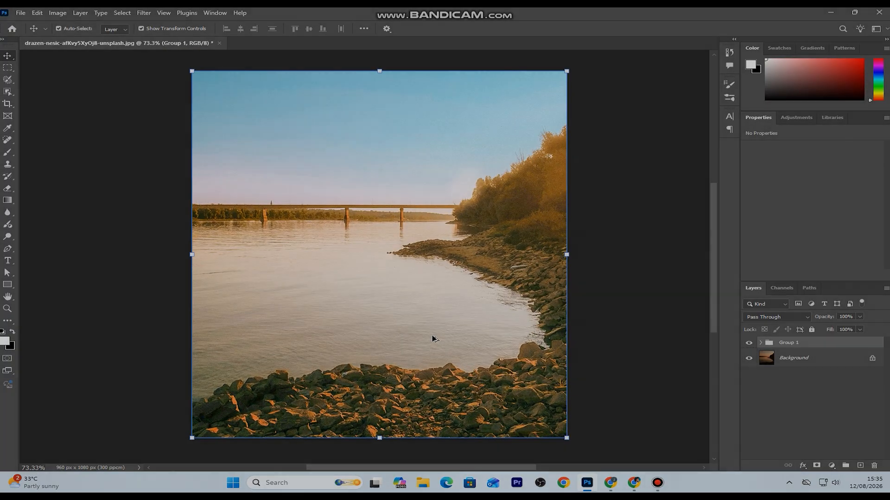